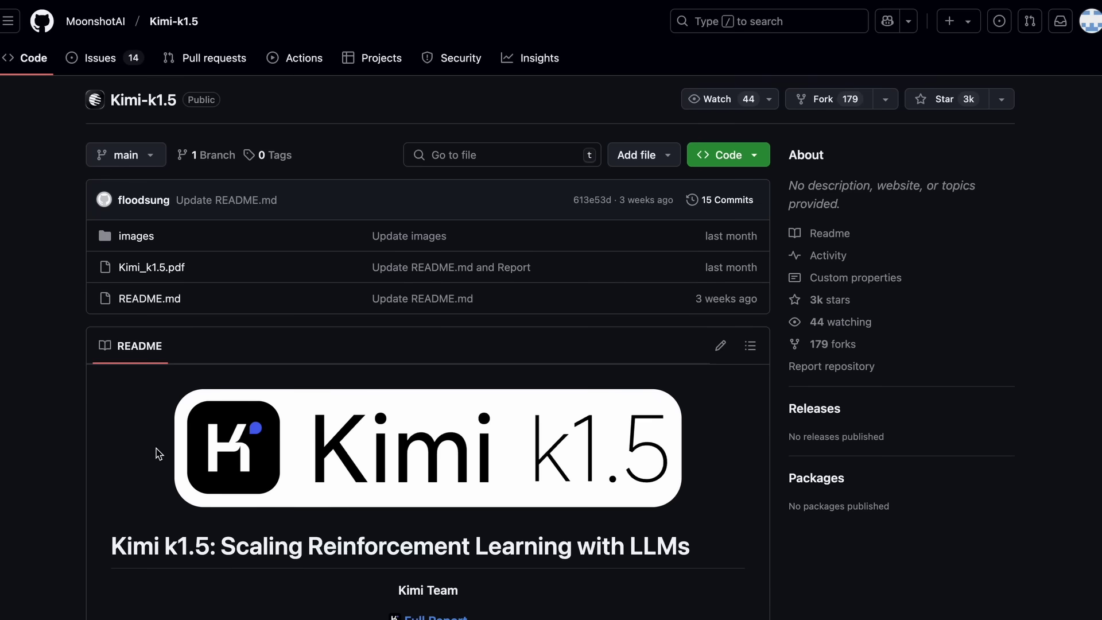
Scroll into the Kimi k1.5 README, highlighting 'Kimi k1.5' in the title.
{"action": "scroll", "coordinate": [159, 463], "scroll_direction": "down", "scroll_amount": 4}
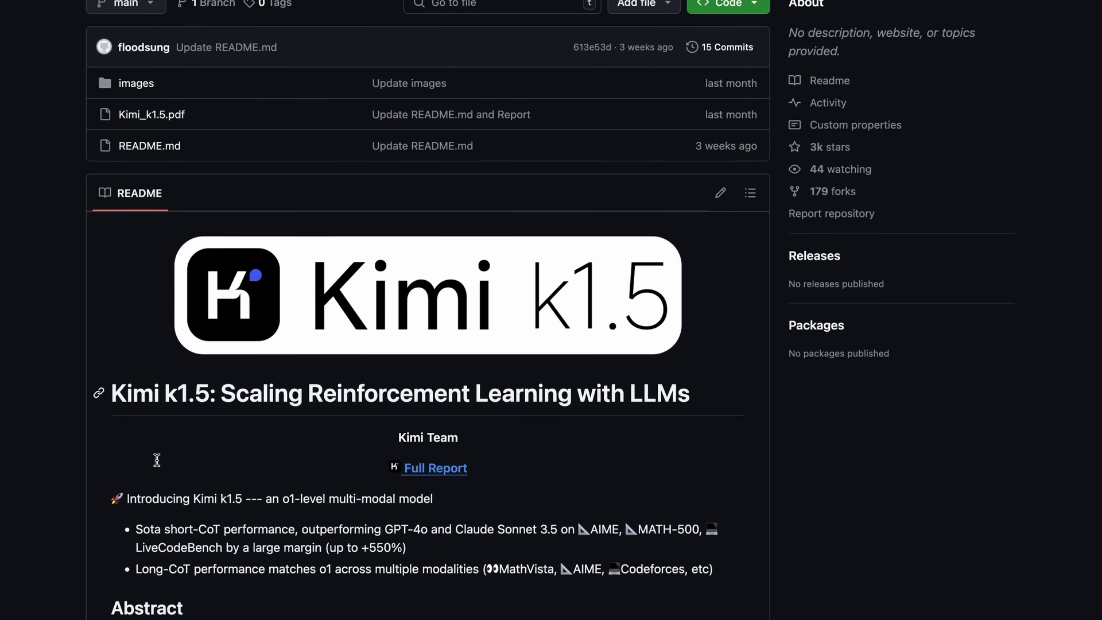
{"action": "left_click_drag", "start_coordinate": [113, 342], "coordinate": [209, 343]}
{"action": "left_click", "coordinate": [233, 343]}
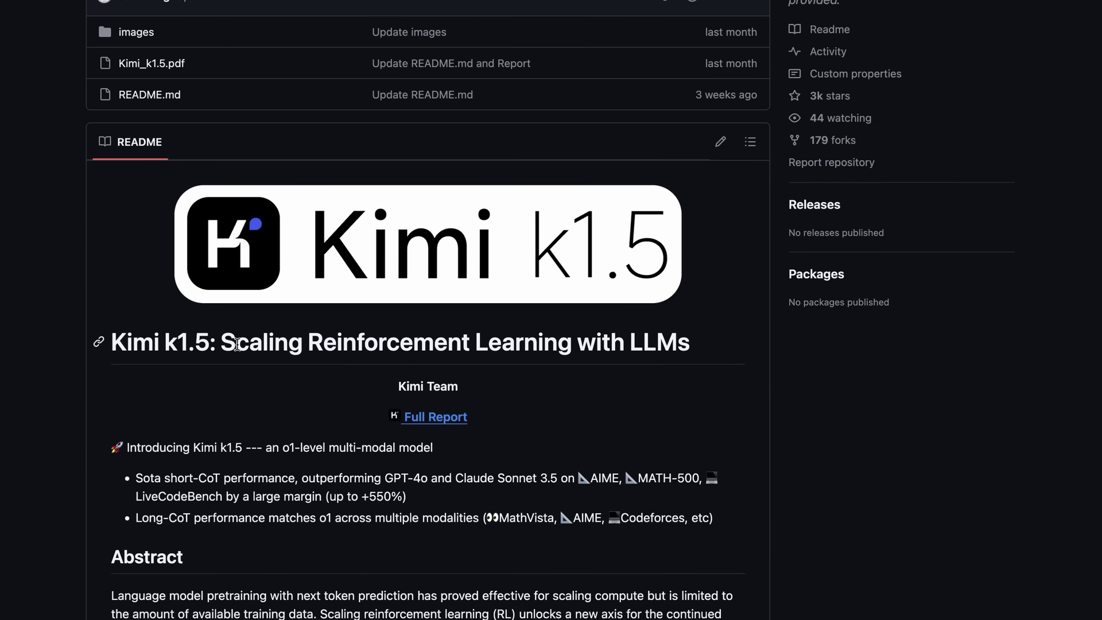
{"action": "scroll", "coordinate": [237, 376], "scroll_direction": "down", "scroll_amount": 5}
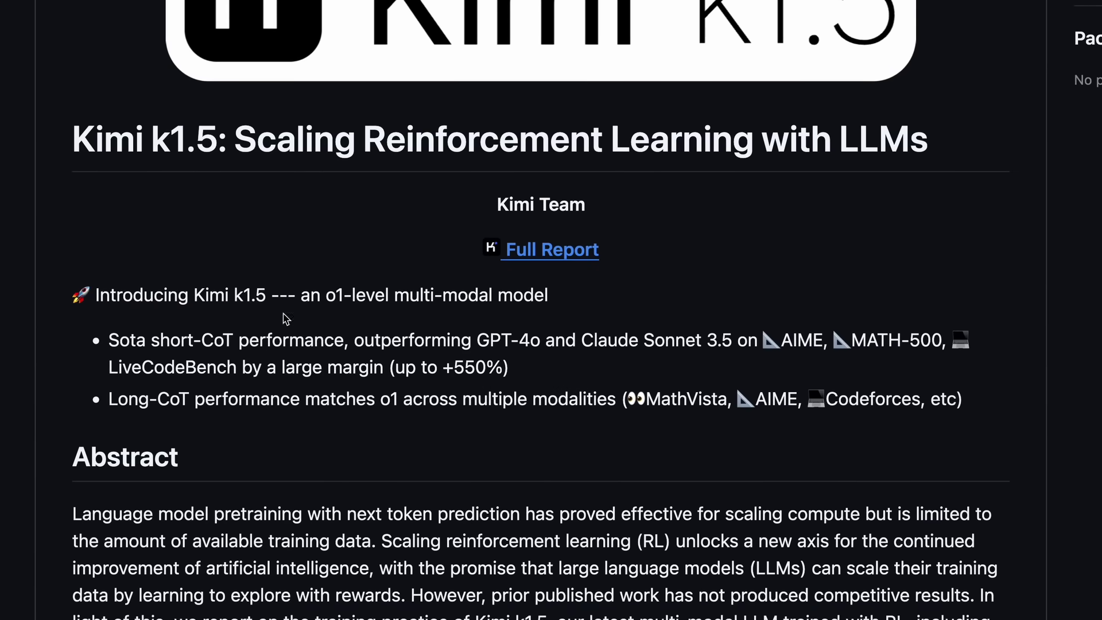
{"action": "scroll", "coordinate": [296, 338], "scroll_direction": "up", "scroll_amount": 2}
{"action": "scroll", "coordinate": [296, 338], "scroll_direction": "up", "scroll_amount": 3}
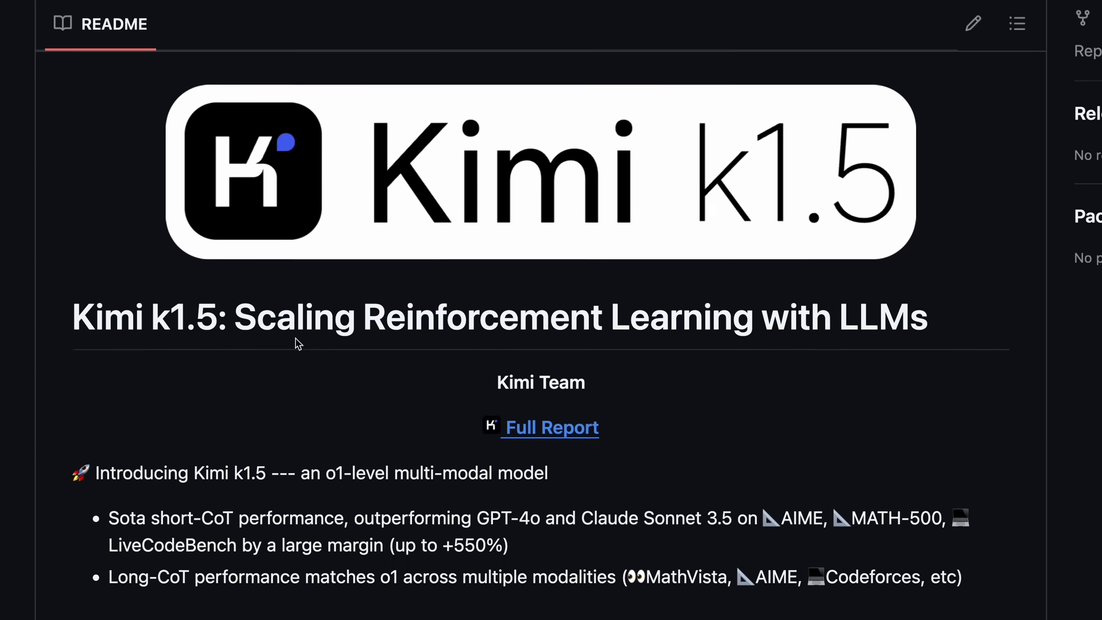
{"action": "scroll", "coordinate": [297, 341], "scroll_direction": "down", "scroll_amount": 2}
{"action": "scroll", "coordinate": [298, 343], "scroll_direction": "down", "scroll_amount": 2}
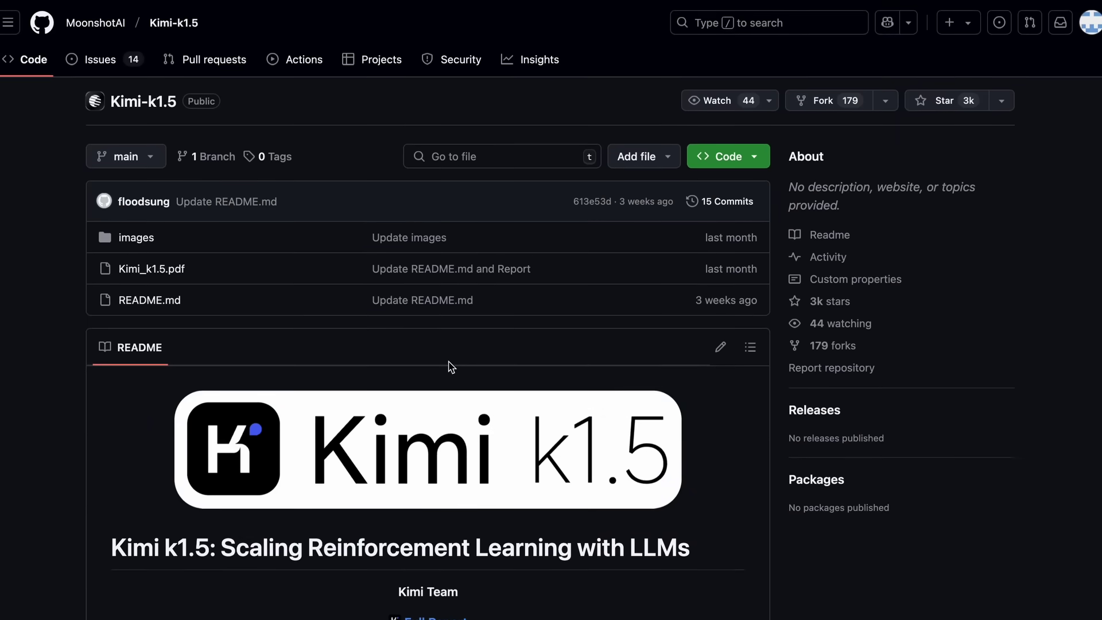
{"action": "scroll", "coordinate": [452, 368], "scroll_direction": "down", "scroll_amount": 2}
{"action": "scroll", "coordinate": [487, 369], "scroll_direction": "down", "scroll_amount": 4}
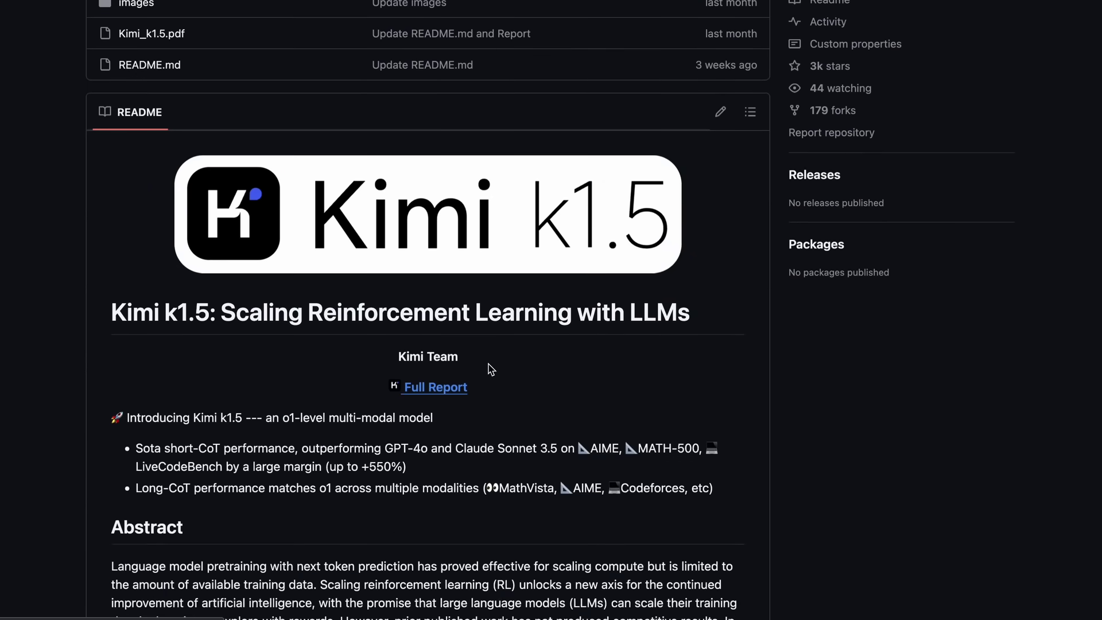
{"action": "scroll", "coordinate": [491, 370], "scroll_direction": "down", "scroll_amount": 2}
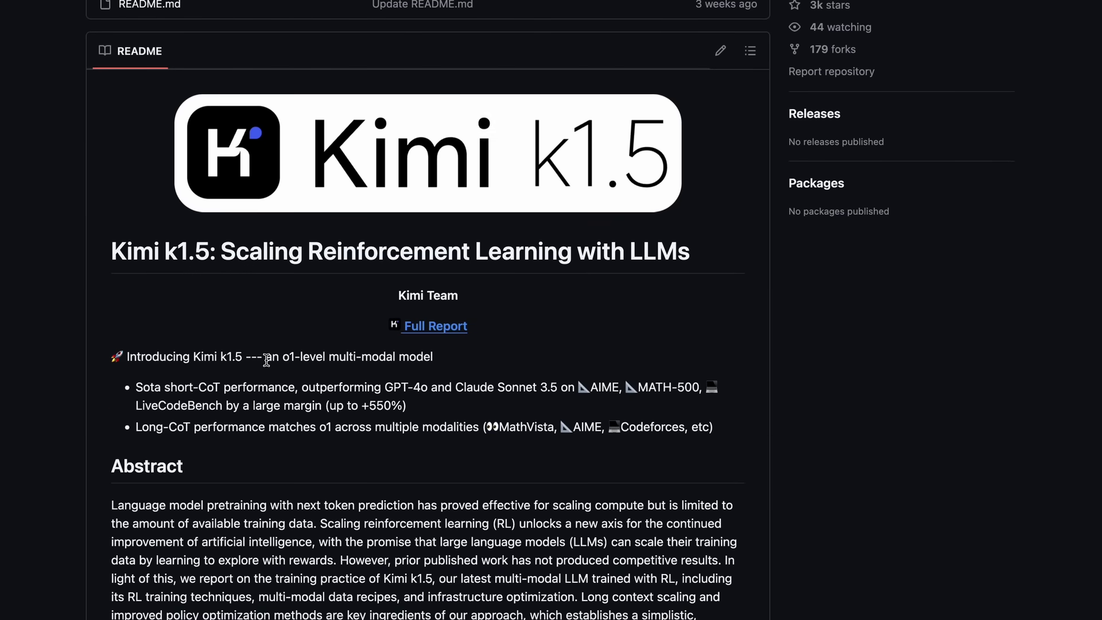
Highlight the Abstract's claims: o1-level multi-modal model, SOTA short-CoT and long-CoT results, and benchmarks.
{"action": "left_click_drag", "start_coordinate": [266, 359], "coordinate": [451, 369]}
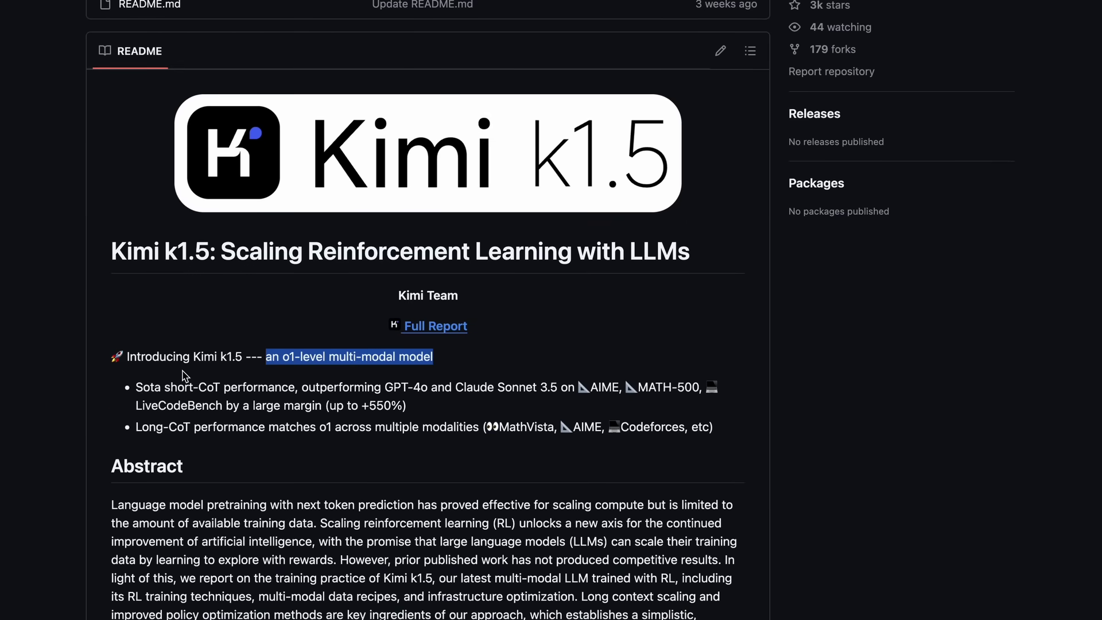
{"action": "left_click", "coordinate": [297, 355]}
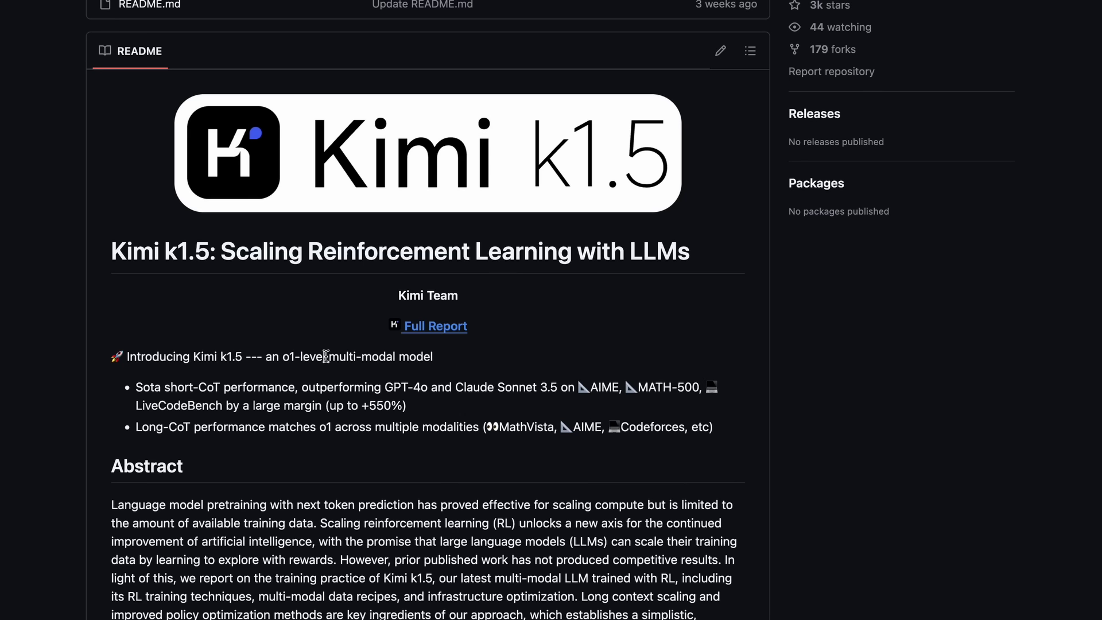
{"action": "left_click_drag", "start_coordinate": [326, 357], "coordinate": [446, 362]}
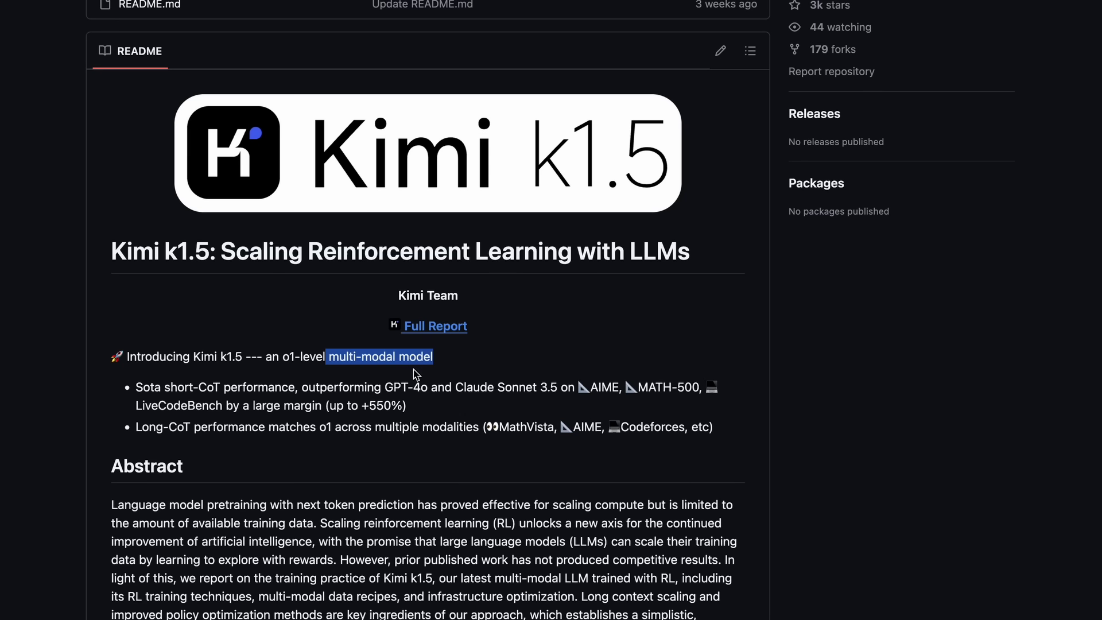
{"action": "left_click_drag", "start_coordinate": [136, 389], "coordinate": [294, 391]}
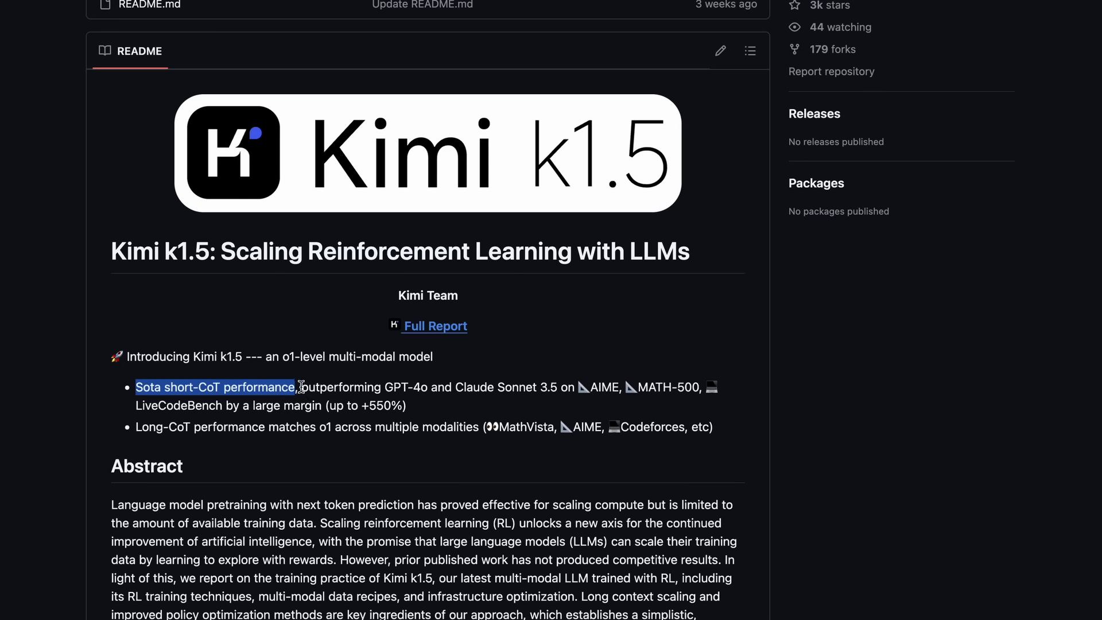
{"action": "left_click_drag", "start_coordinate": [302, 388], "coordinate": [320, 409]}
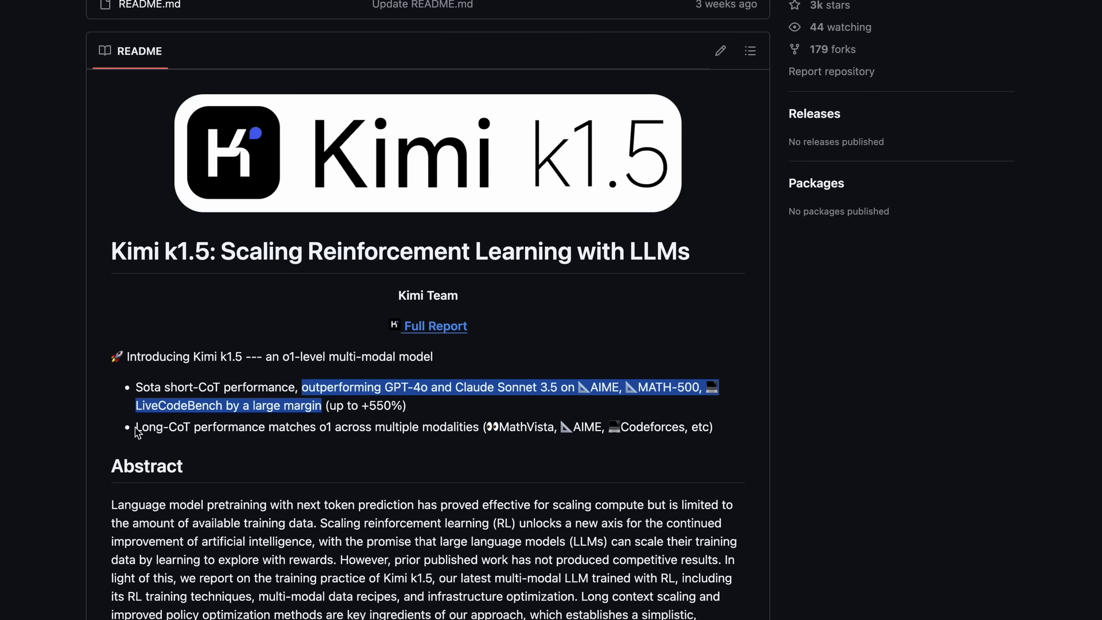
{"action": "left_click_drag", "start_coordinate": [137, 427], "coordinate": [482, 419]}
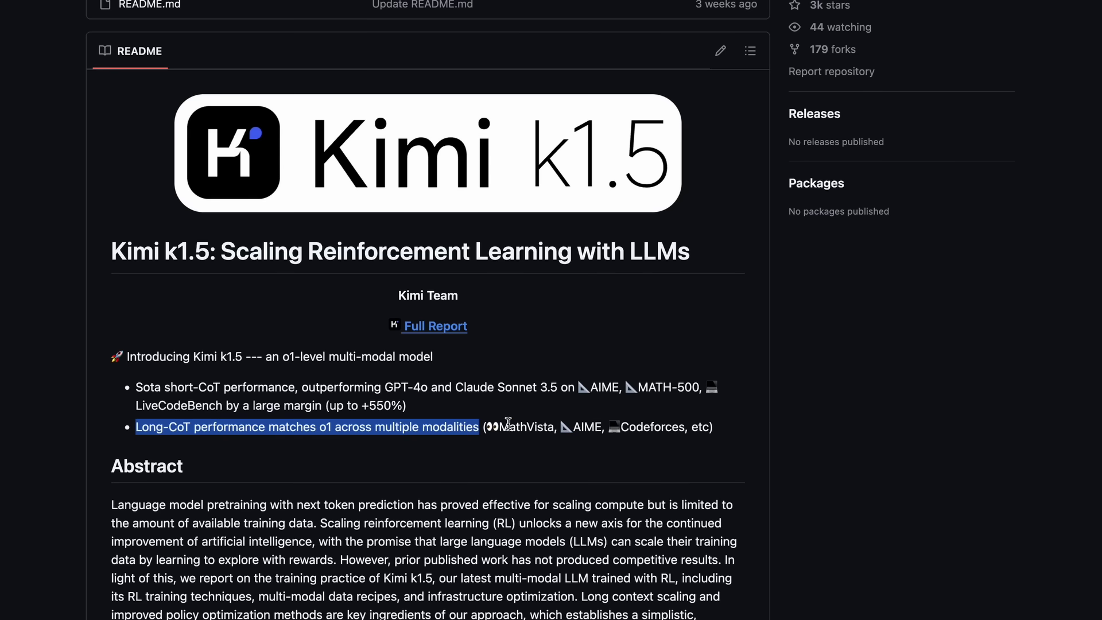
{"action": "left_click_drag", "start_coordinate": [498, 427], "coordinate": [699, 425]}
{"action": "left_click", "coordinate": [689, 462]}
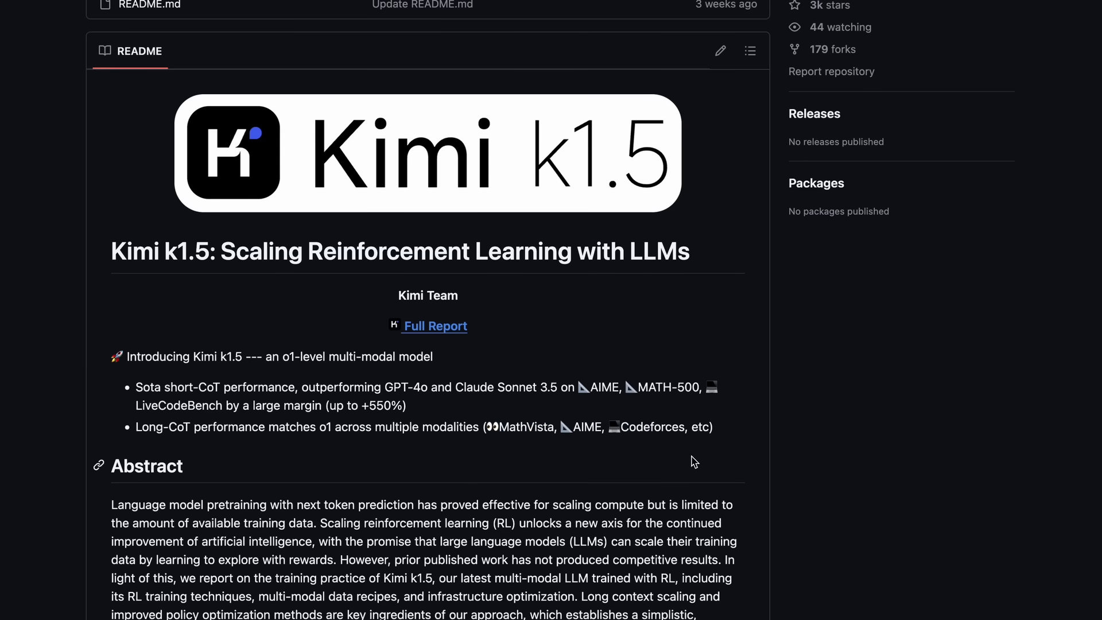
Scroll past the benchmark charts down to the 'Key Ingredients of Kimi k1.5' heading.
{"action": "scroll", "coordinate": [691, 456], "scroll_direction": "down", "scroll_amount": 3}
{"action": "scroll", "coordinate": [691, 454], "scroll_direction": "down", "scroll_amount": 2}
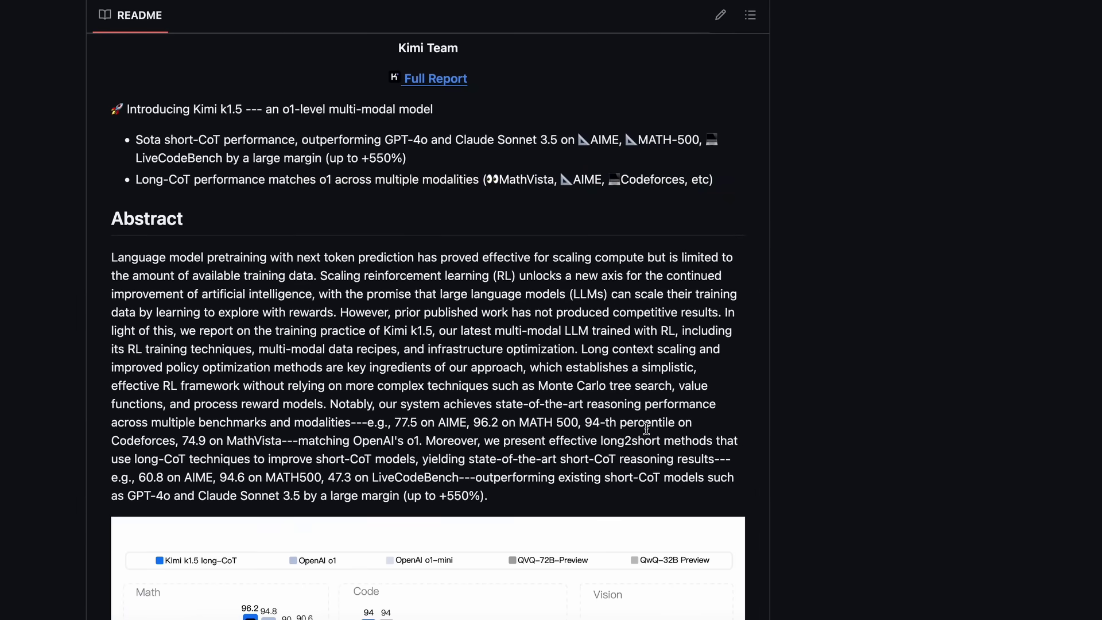
{"action": "scroll", "coordinate": [419, 346], "scroll_direction": "down", "scroll_amount": 1}
{"action": "scroll", "coordinate": [419, 346], "scroll_direction": "down", "scroll_amount": 5}
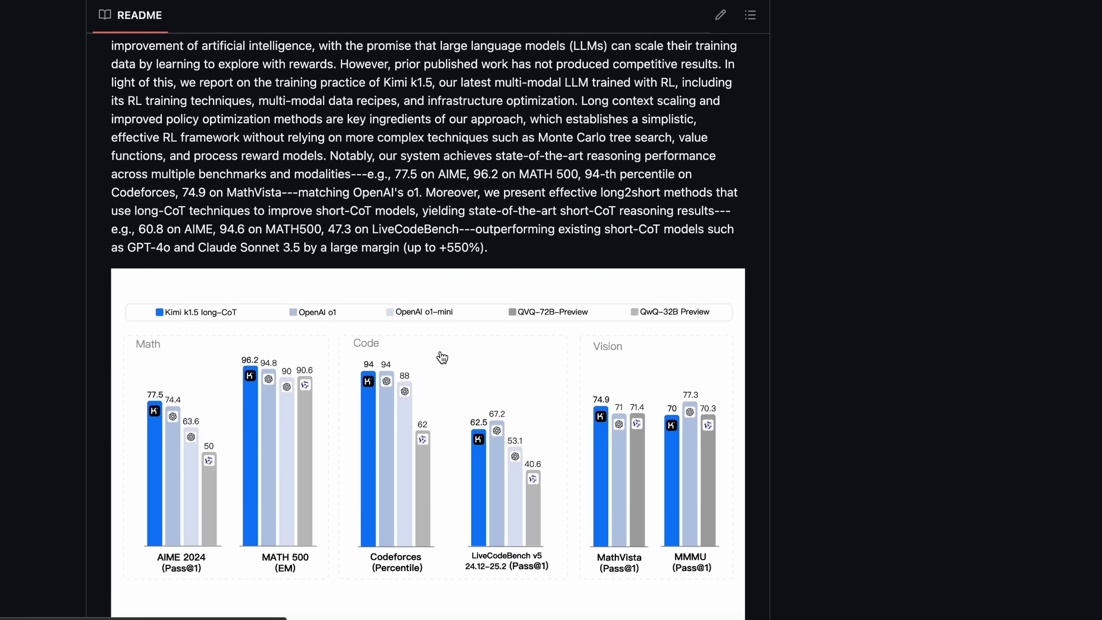
{"action": "scroll", "coordinate": [442, 357], "scroll_direction": "up", "scroll_amount": 1}
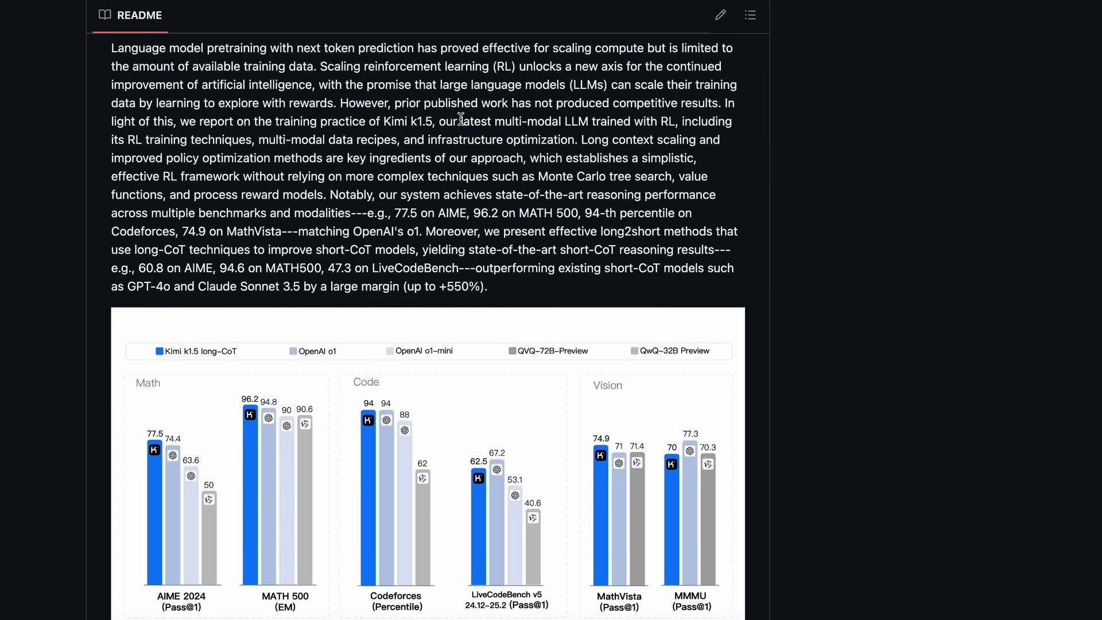
{"action": "left_click_drag", "start_coordinate": [461, 119], "coordinate": [737, 127]}
{"action": "scroll", "coordinate": [736, 127], "scroll_direction": "down", "scroll_amount": 5}
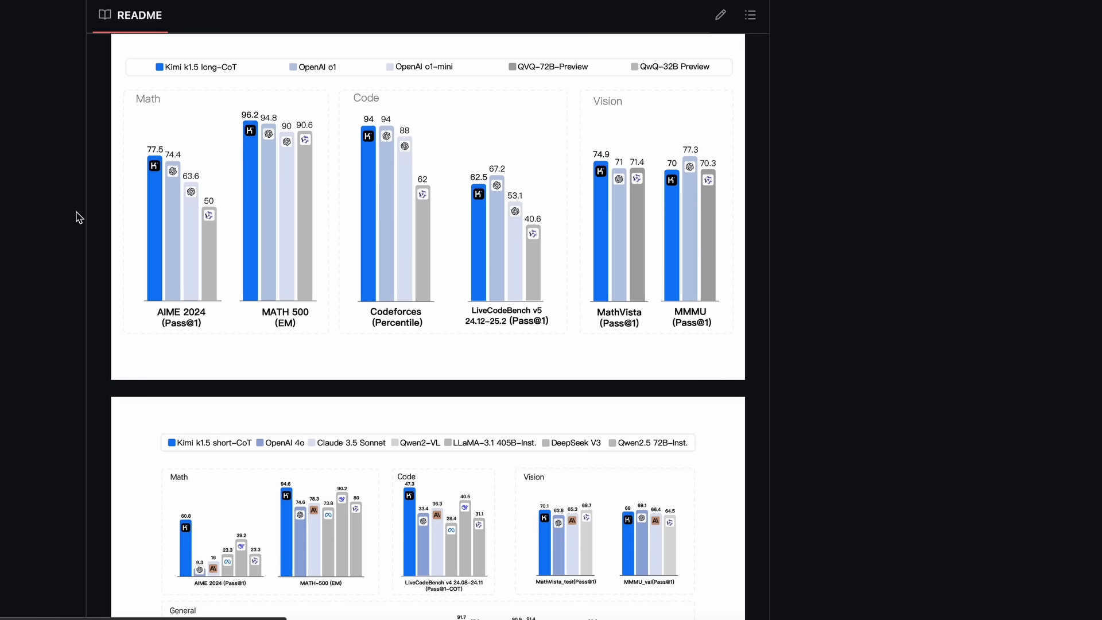
{"action": "scroll", "coordinate": [77, 216], "scroll_direction": "down", "scroll_amount": 5}
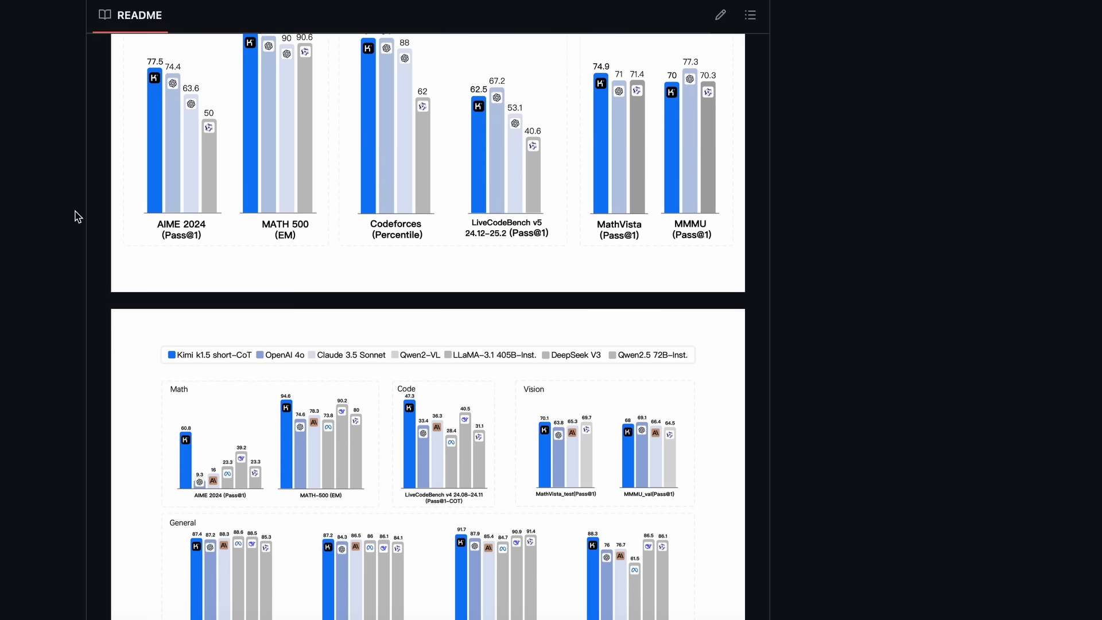
{"action": "scroll", "coordinate": [78, 216], "scroll_direction": "down", "scroll_amount": 12}
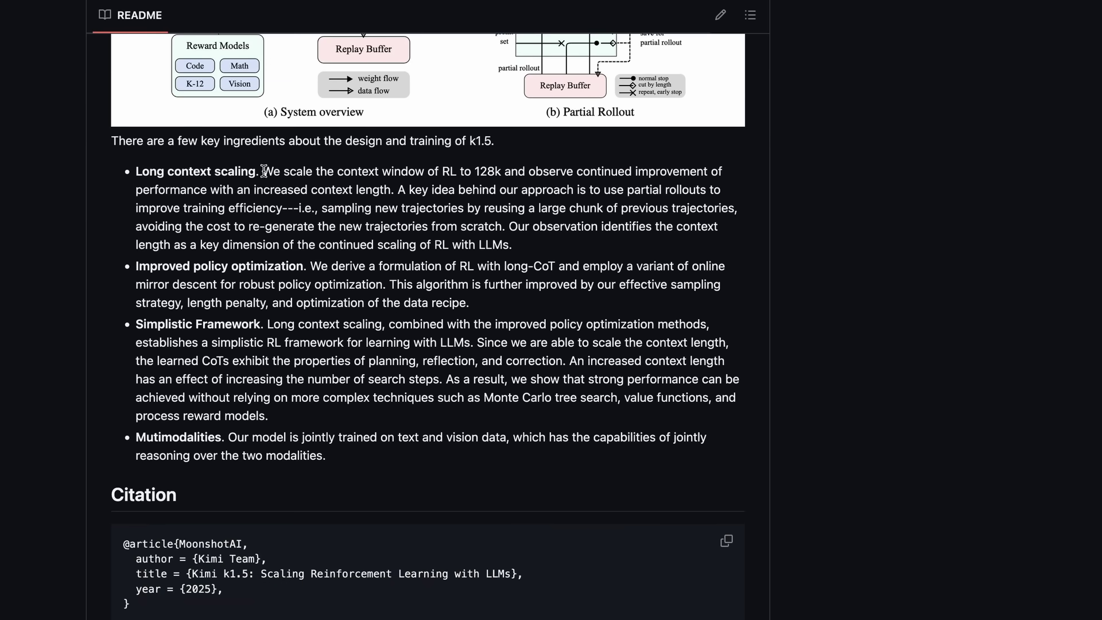
{"action": "left_click_drag", "start_coordinate": [263, 173], "coordinate": [507, 174]}
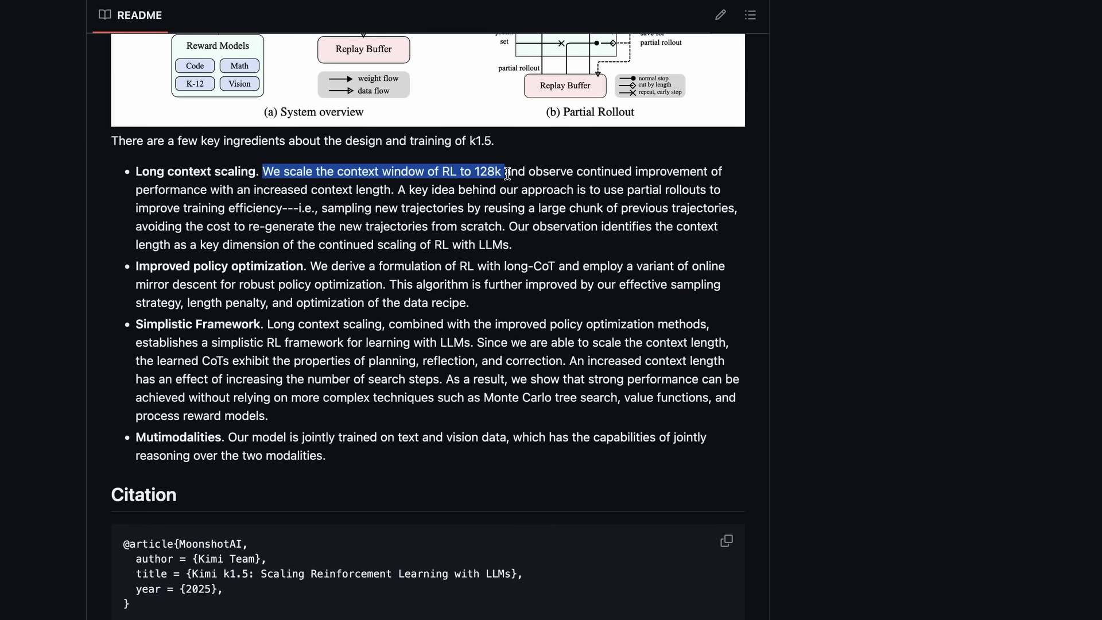
{"action": "left_click", "coordinate": [506, 173]}
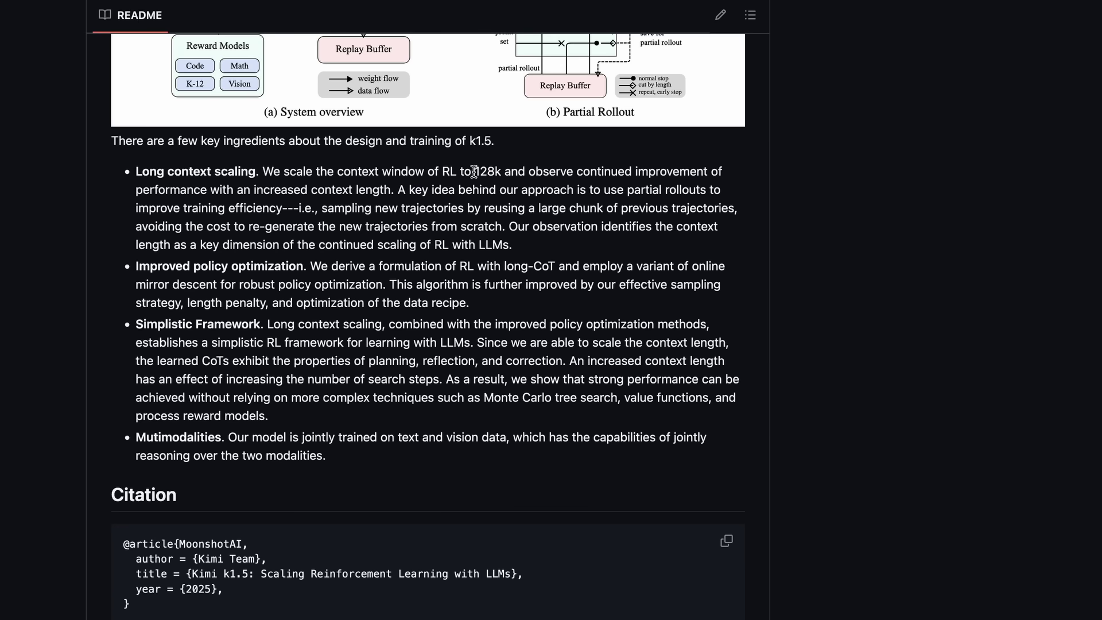
{"action": "left_click_drag", "start_coordinate": [476, 172], "coordinate": [501, 168]}
{"action": "left_click_drag", "start_coordinate": [528, 172], "coordinate": [391, 190]}
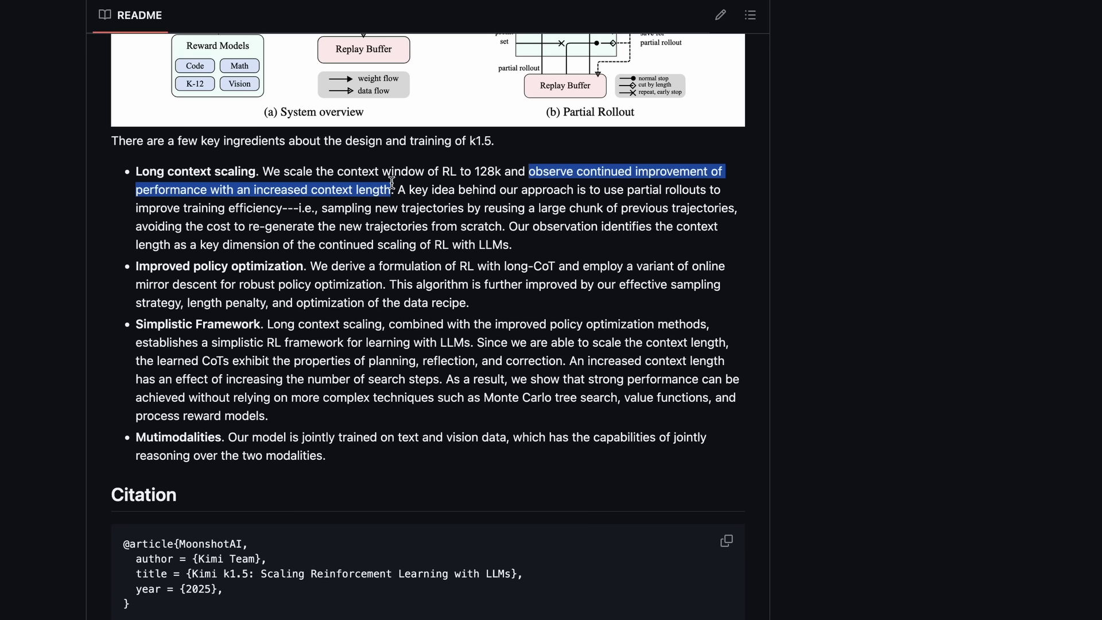
{"action": "left_click", "coordinate": [419, 202]}
{"action": "scroll", "coordinate": [417, 201], "scroll_direction": "down", "scroll_amount": 1}
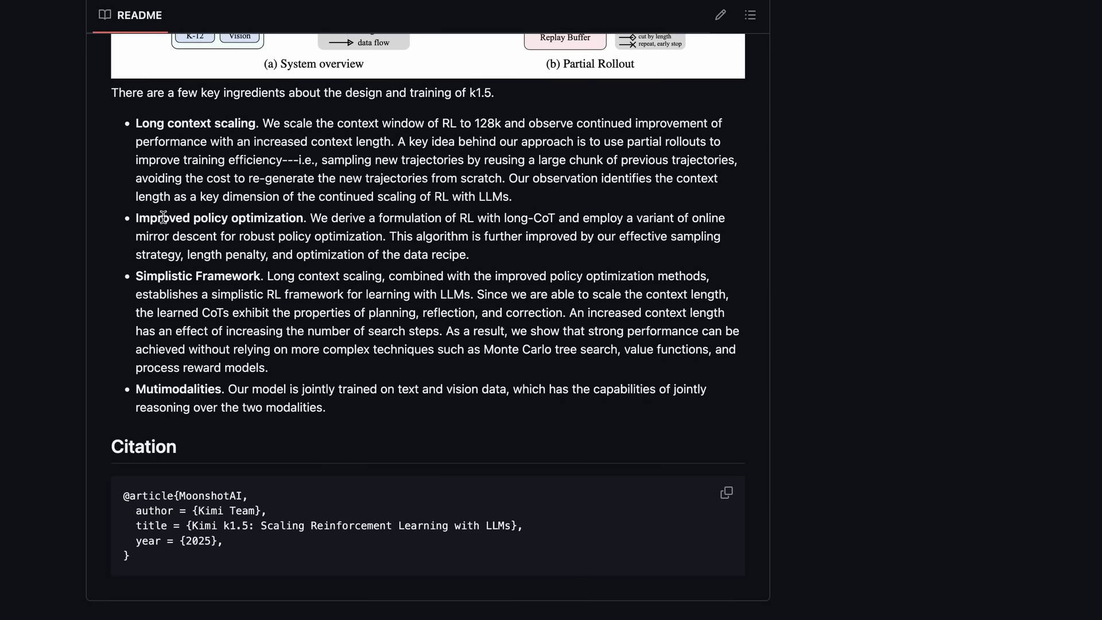
{"action": "left_click_drag", "start_coordinate": [138, 219], "coordinate": [385, 239]}
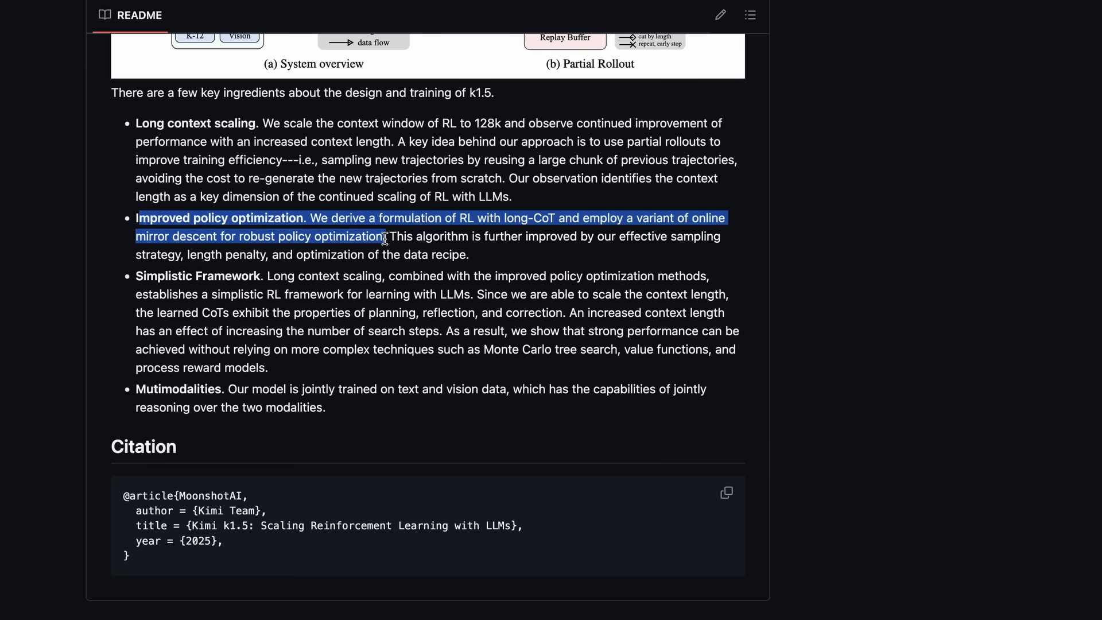
{"action": "left_click", "coordinate": [399, 238]}
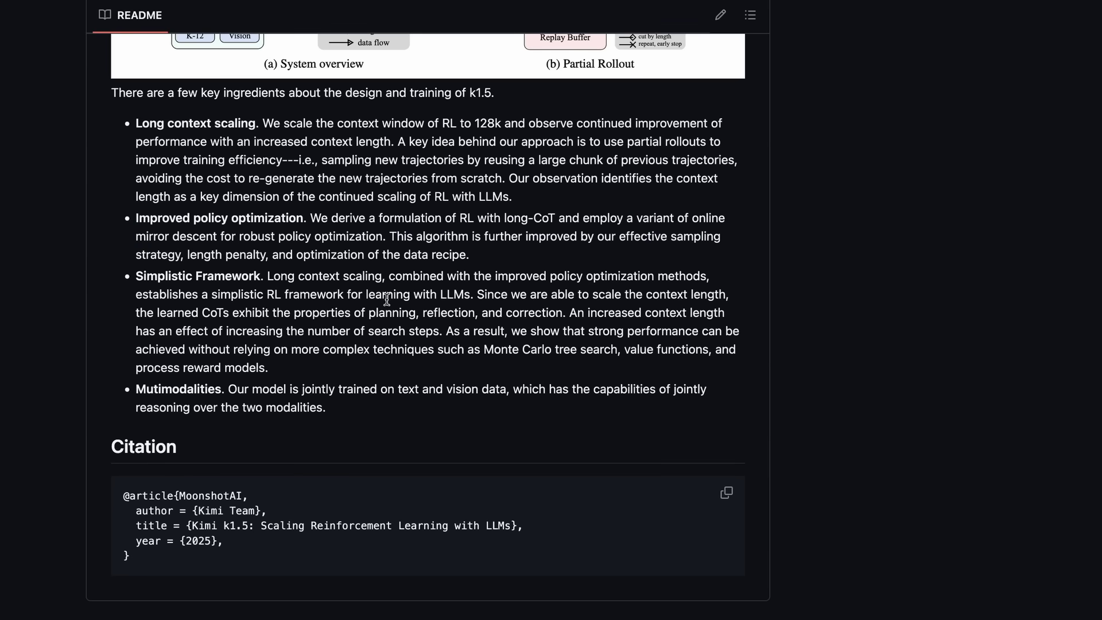
{"action": "left_click_drag", "start_coordinate": [228, 390], "coordinate": [686, 423]}
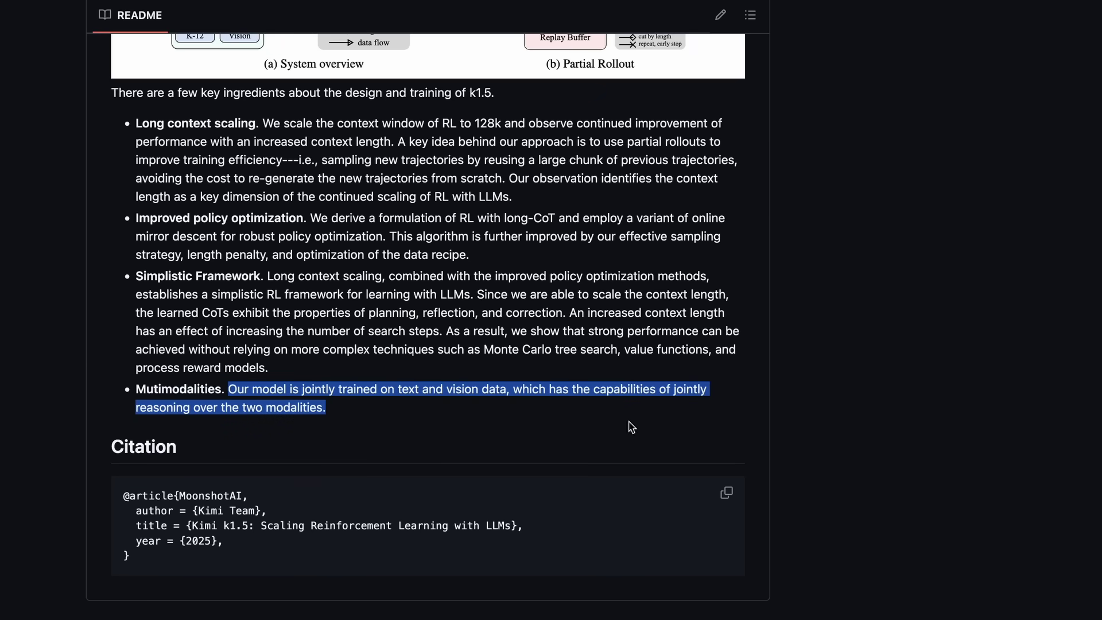
{"action": "left_click", "coordinate": [653, 369]}
{"action": "scroll", "coordinate": [652, 368], "scroll_direction": "up", "scroll_amount": 15}
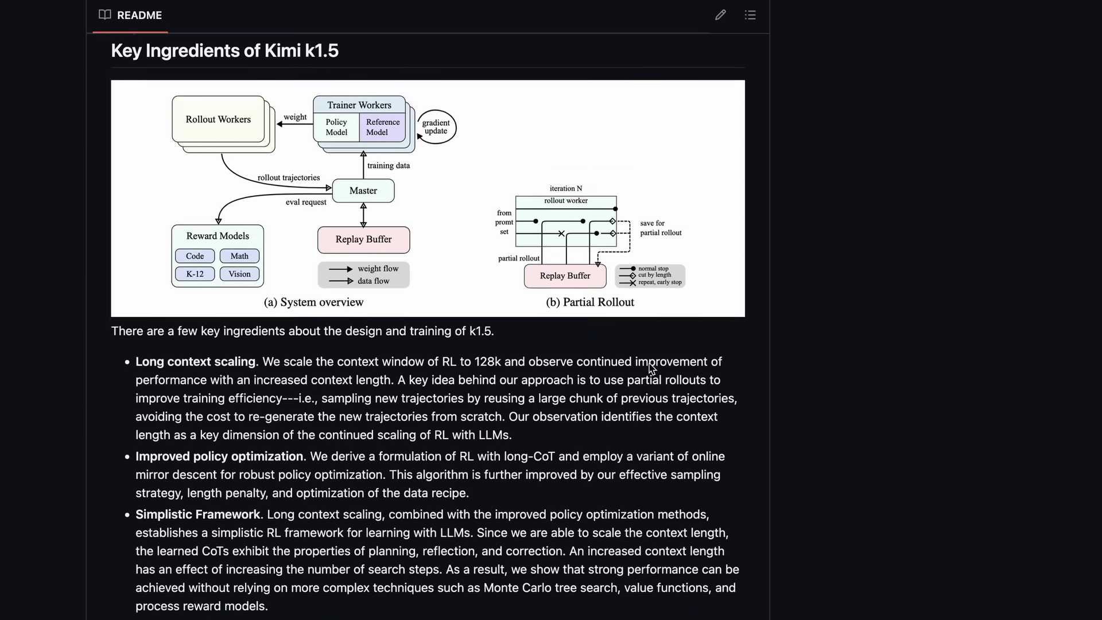
{"action": "scroll", "coordinate": [651, 369], "scroll_direction": "up", "scroll_amount": 10}
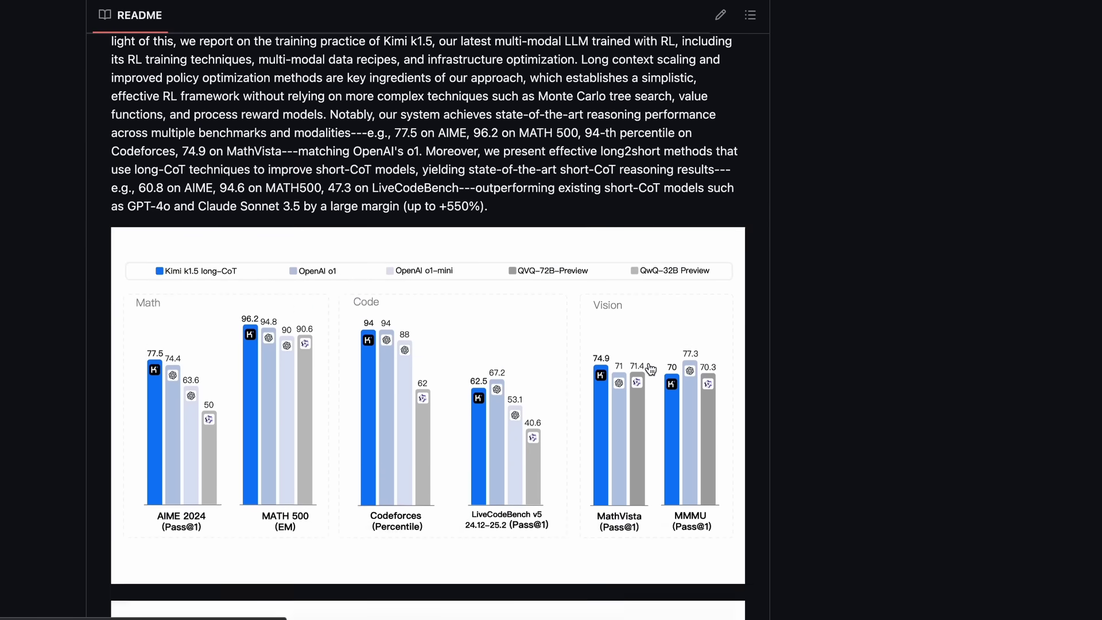
{"action": "scroll", "coordinate": [652, 368], "scroll_direction": "up", "scroll_amount": 5}
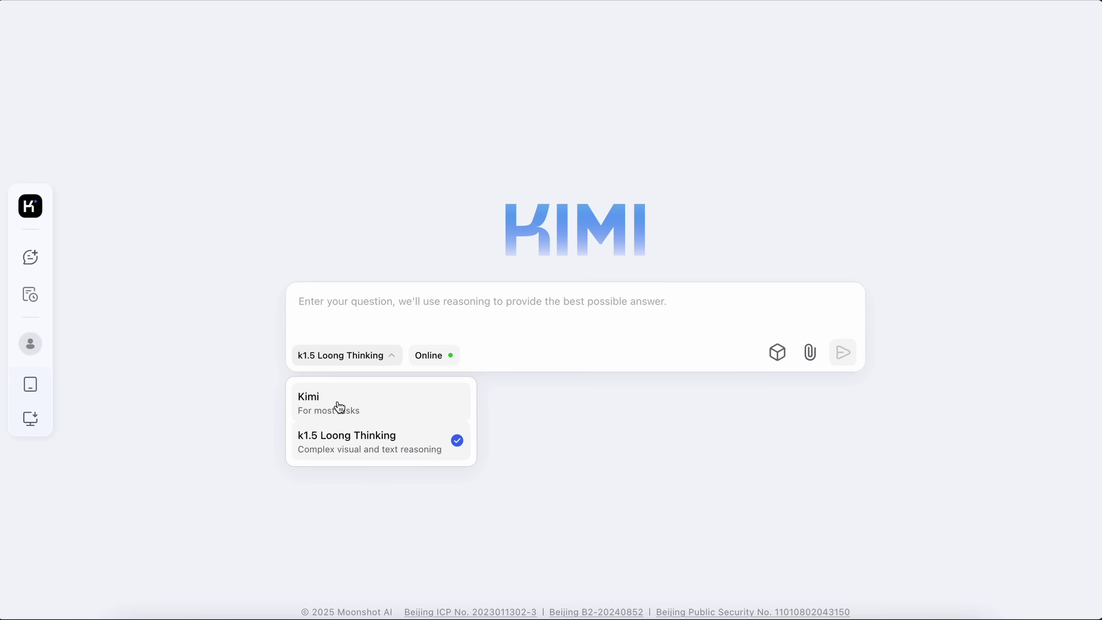
Send the 'lia' country prompt and highlight the Australia/Canberra and Somalia/Mogadishu answer.
{"action": "mouse_move", "coordinate": [381, 432]}
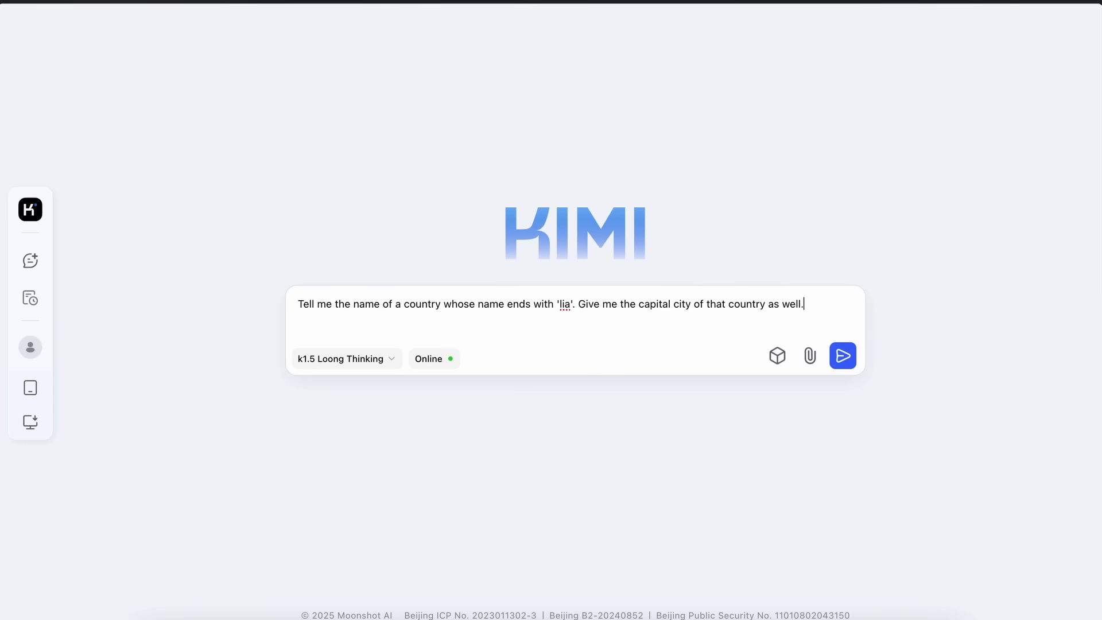
{"action": "key", "text": "Return"}
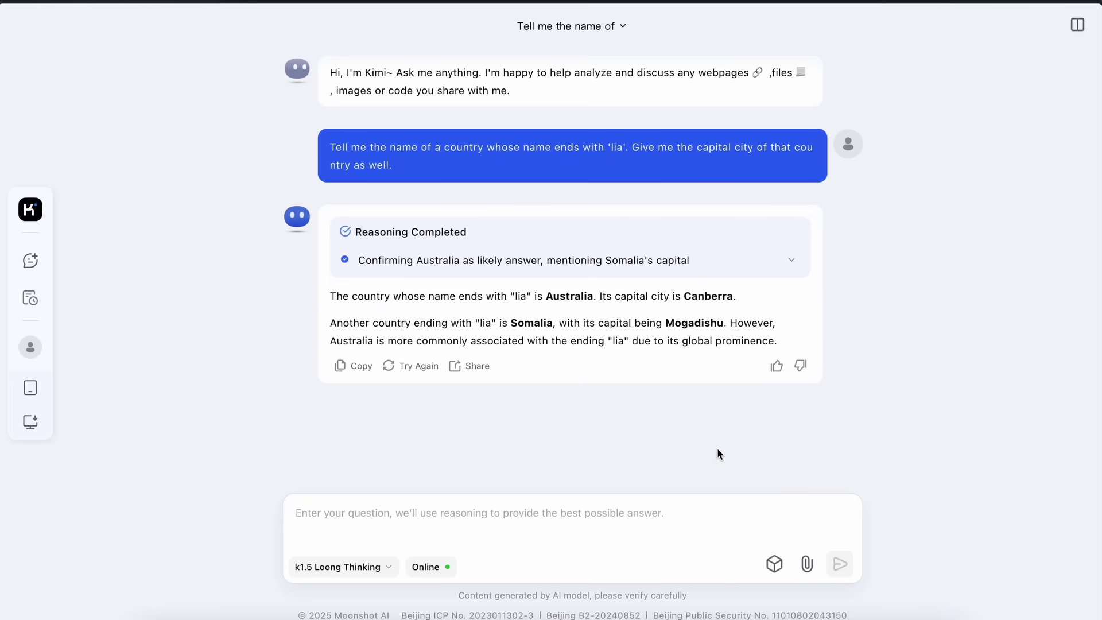
{"action": "left_click_drag", "start_coordinate": [785, 343], "coordinate": [322, 281]}
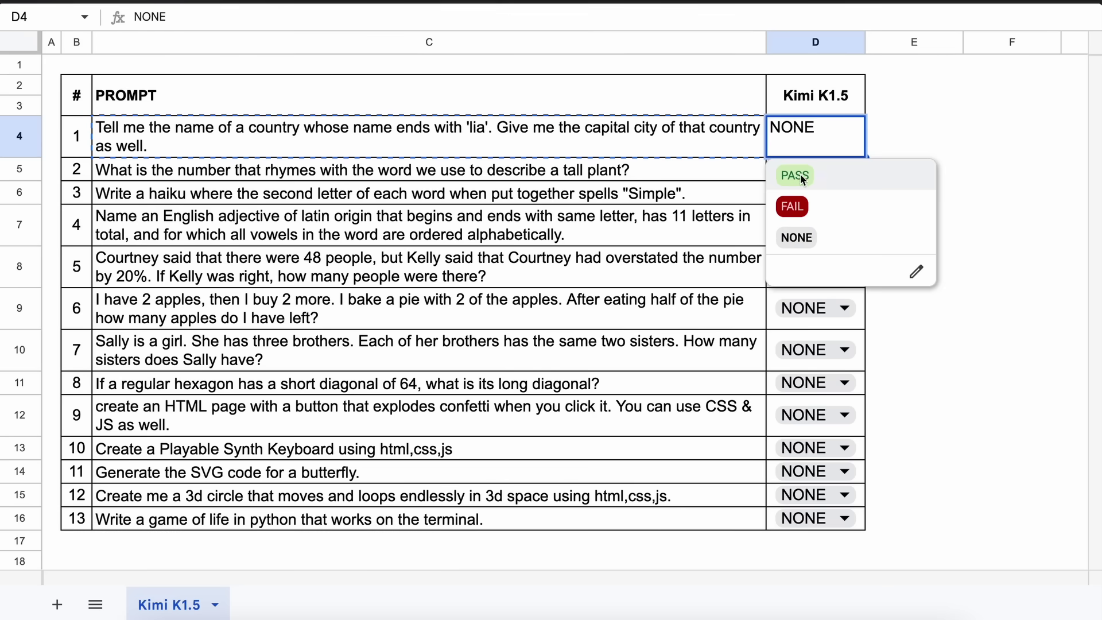
Mark prompt 1 PASS in D4 and select prompt 2's text in C5.
{"action": "left_click", "coordinate": [802, 178]}
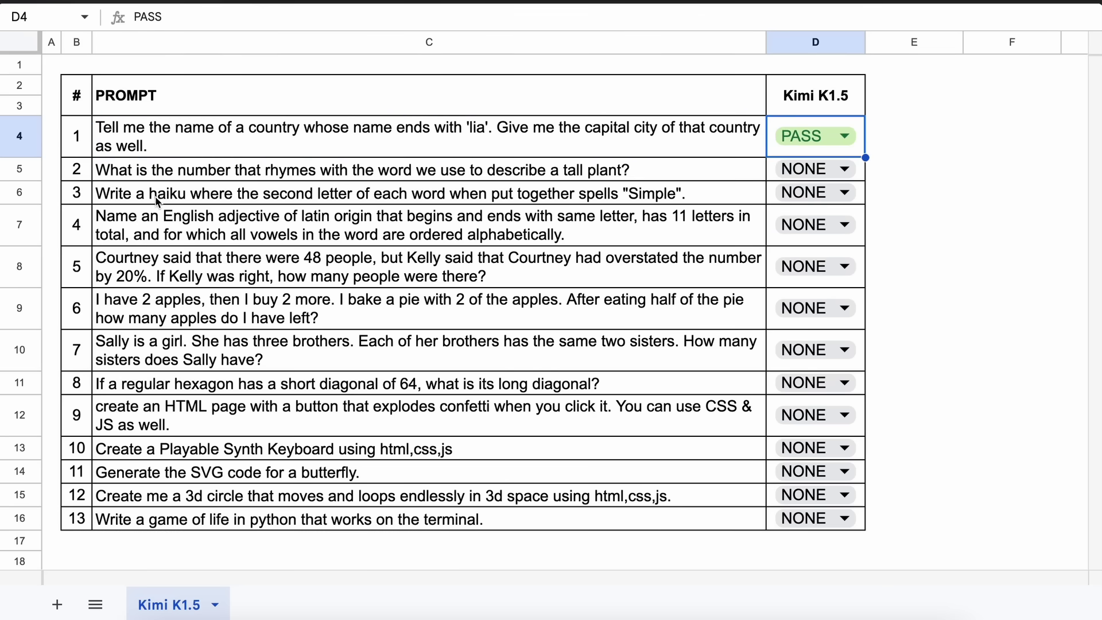
{"action": "left_click", "coordinate": [132, 175]}
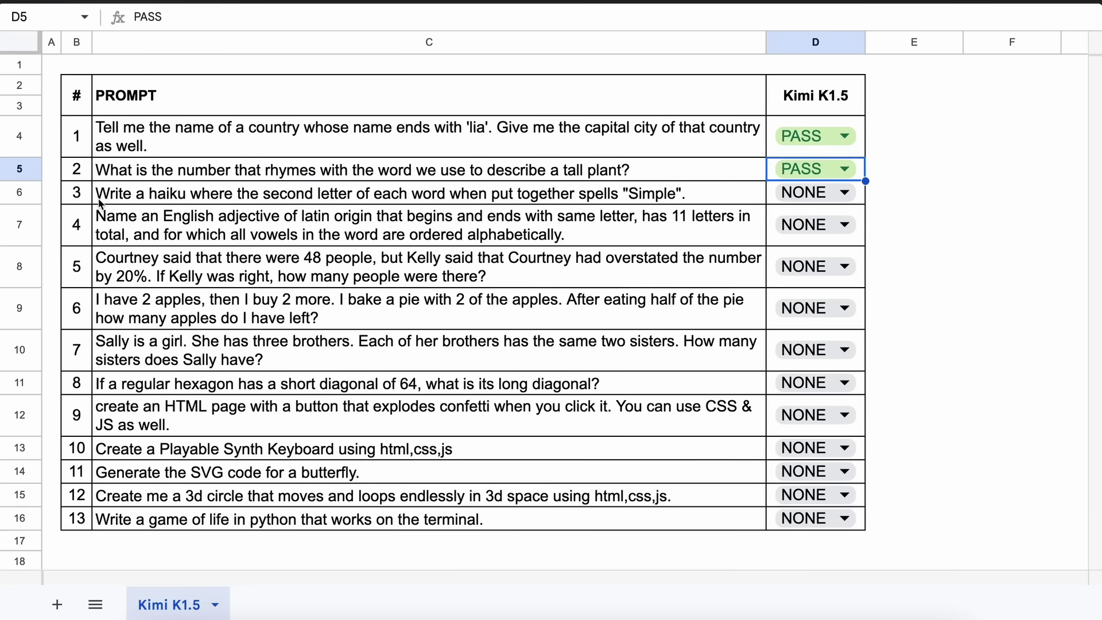
Test the haiku prompt from C6, check the 'Island vibration' answer, and mark D6 PASS.
{"action": "left_click", "coordinate": [126, 201]}
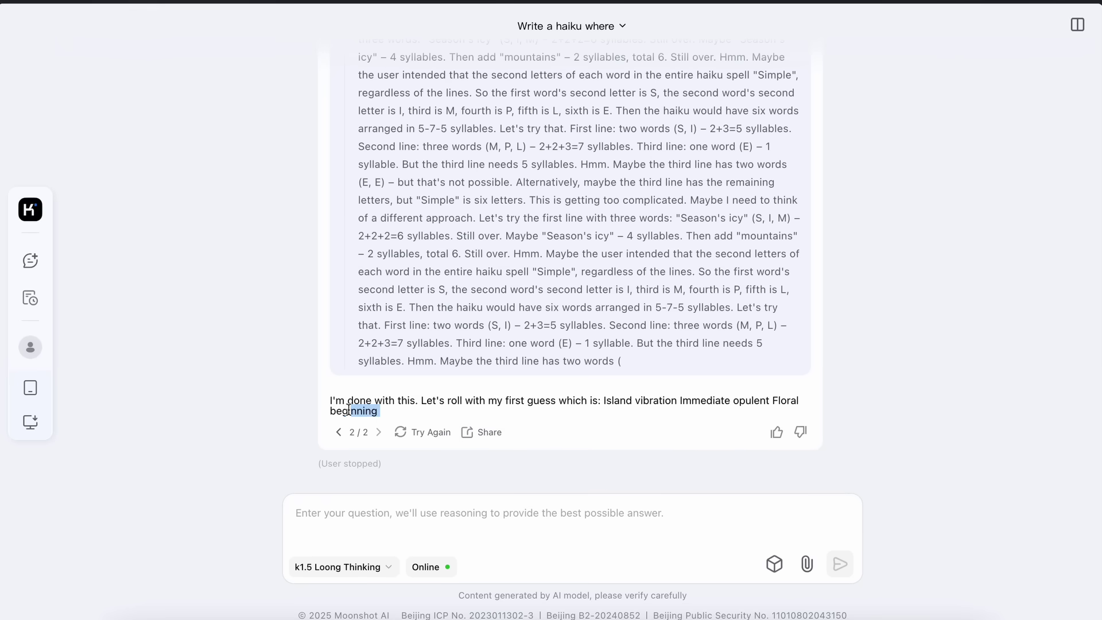
{"action": "left_click_drag", "start_coordinate": [349, 410], "coordinate": [322, 398]}
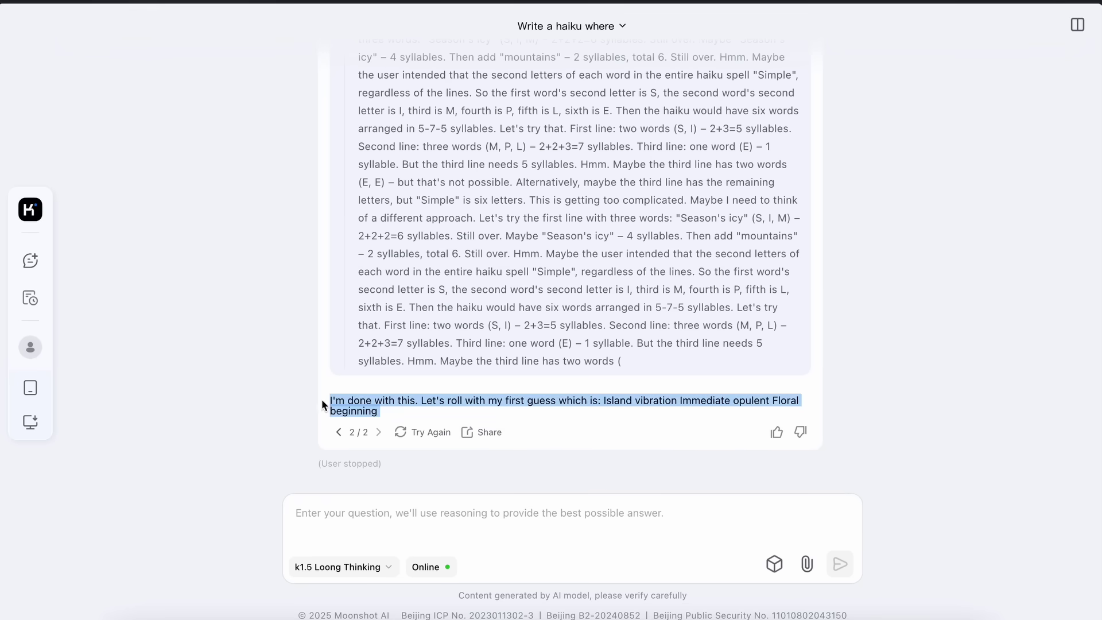
{"action": "left_click", "coordinate": [428, 400]}
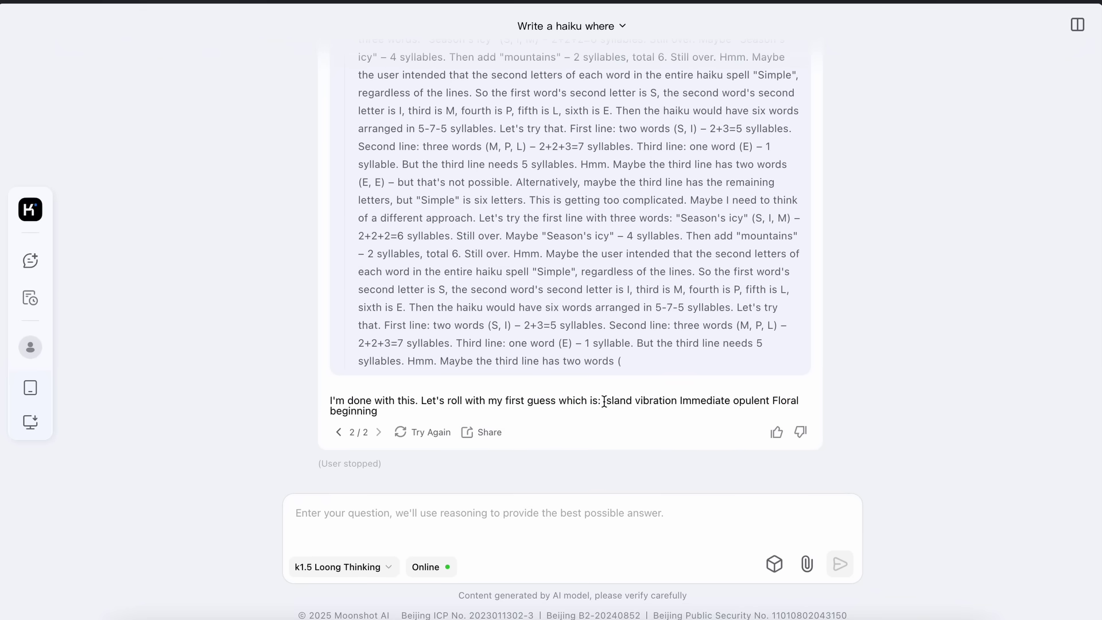
{"action": "left_click_drag", "start_coordinate": [604, 402], "coordinate": [634, 401]}
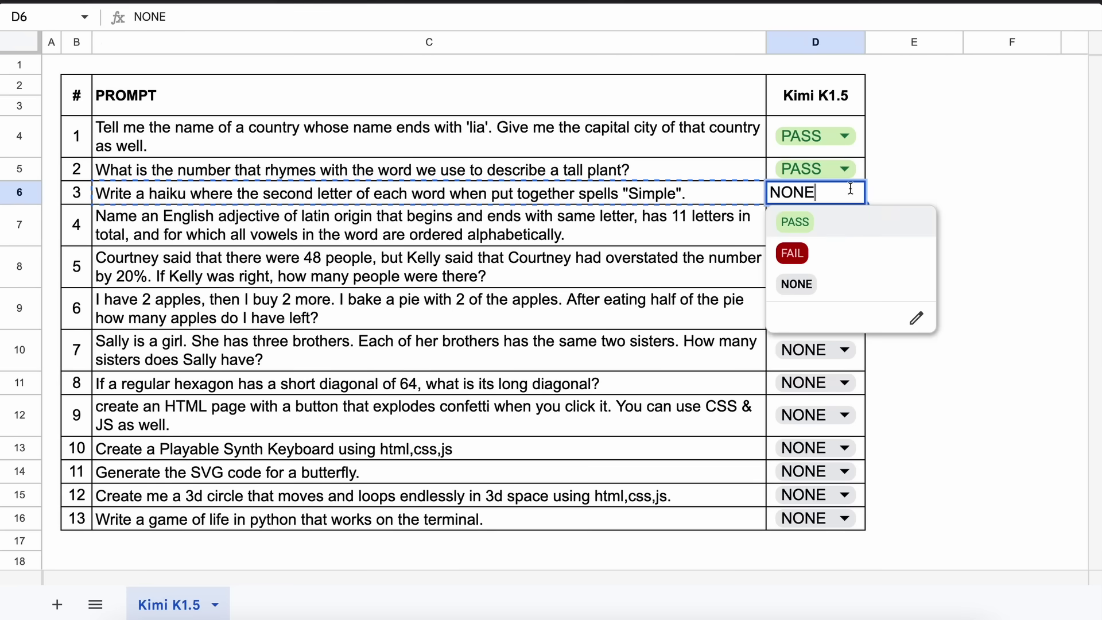
{"action": "left_click", "coordinate": [795, 223]}
{"action": "left_click", "coordinate": [110, 225]}
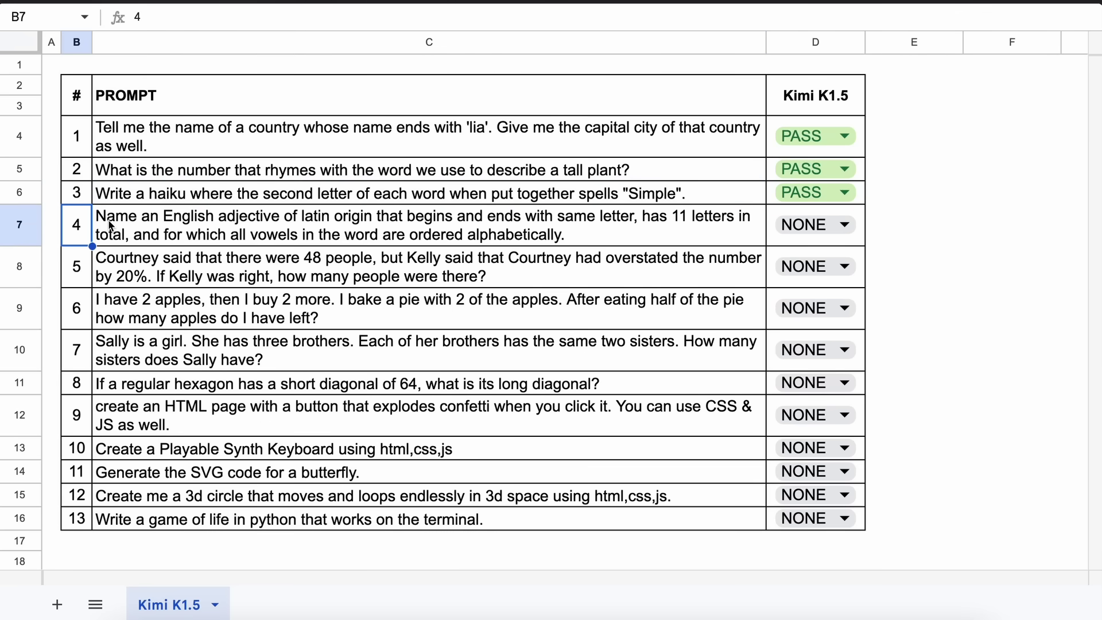
Copy the Latin-adjective prompt from C7 and send it to Kimi.
{"action": "left_click", "coordinate": [111, 225]}
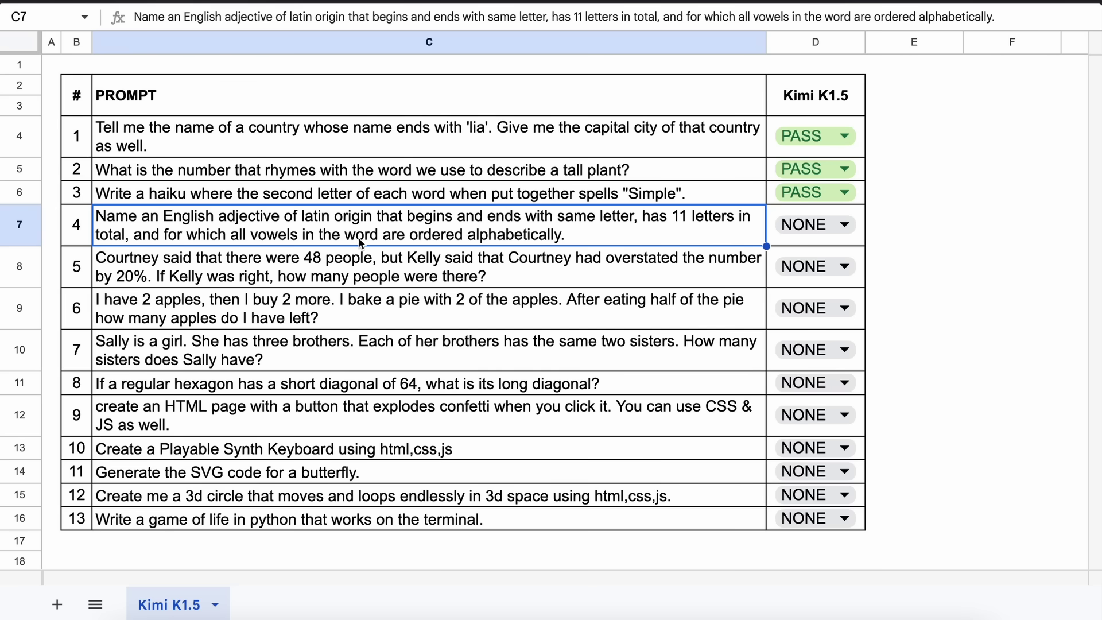
{"action": "key", "text": "ctrl+c"}
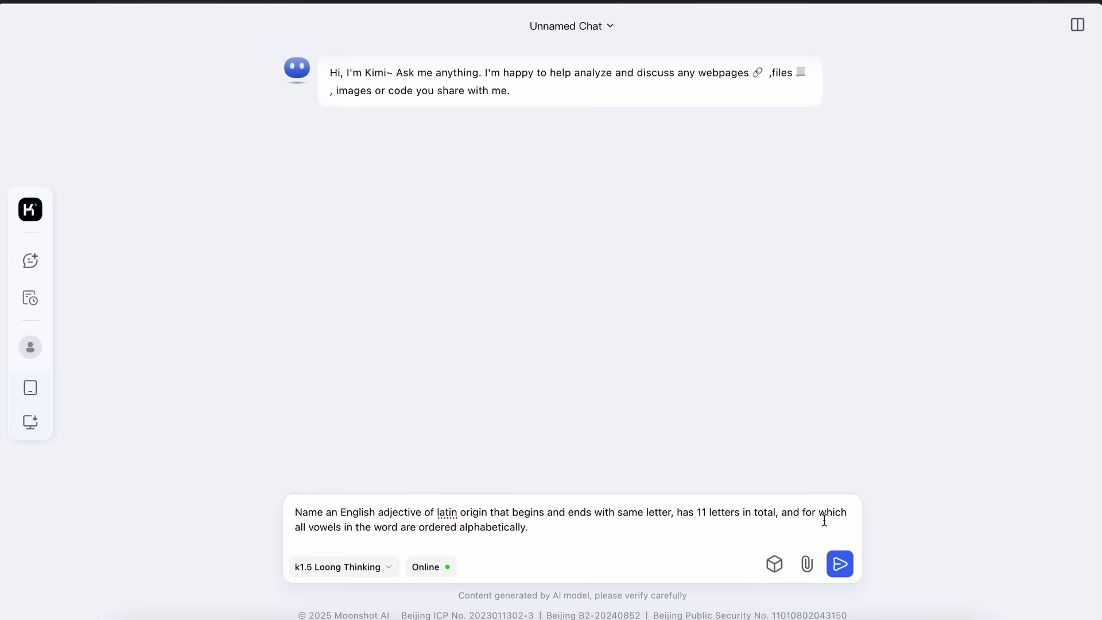
{"action": "left_click", "coordinate": [842, 566]}
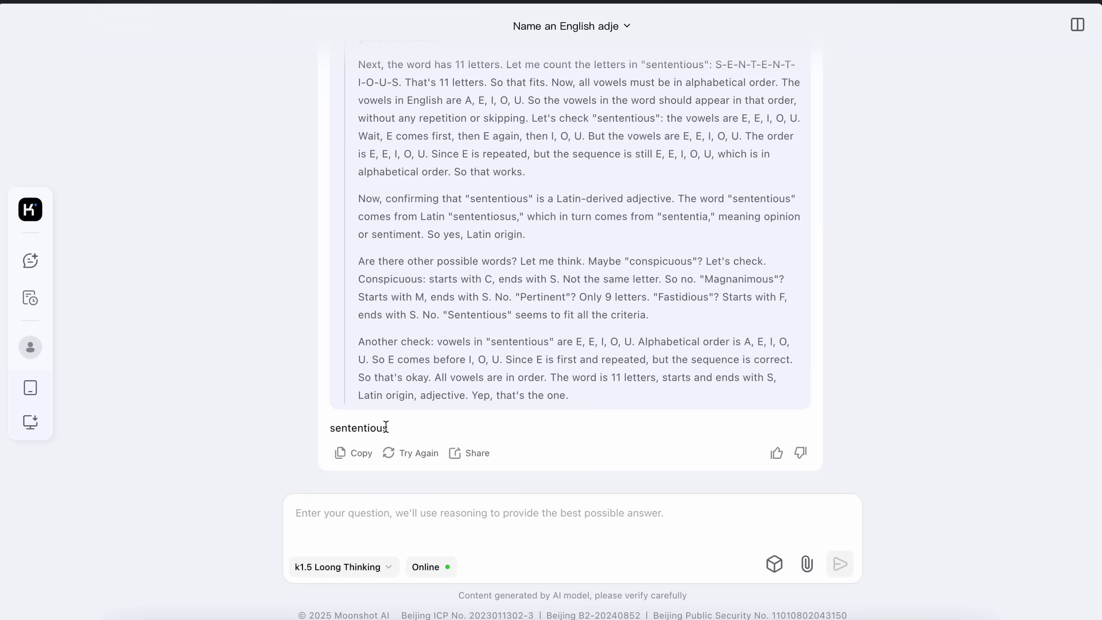
Check Kimi's 'sententious' answer and mark prompt 4 PASS in D7.
{"action": "left_click_drag", "start_coordinate": [394, 435], "coordinate": [313, 437]}
{"action": "left_click", "coordinate": [398, 398]}
{"action": "left_click_drag", "start_coordinate": [359, 342], "coordinate": [606, 361]}
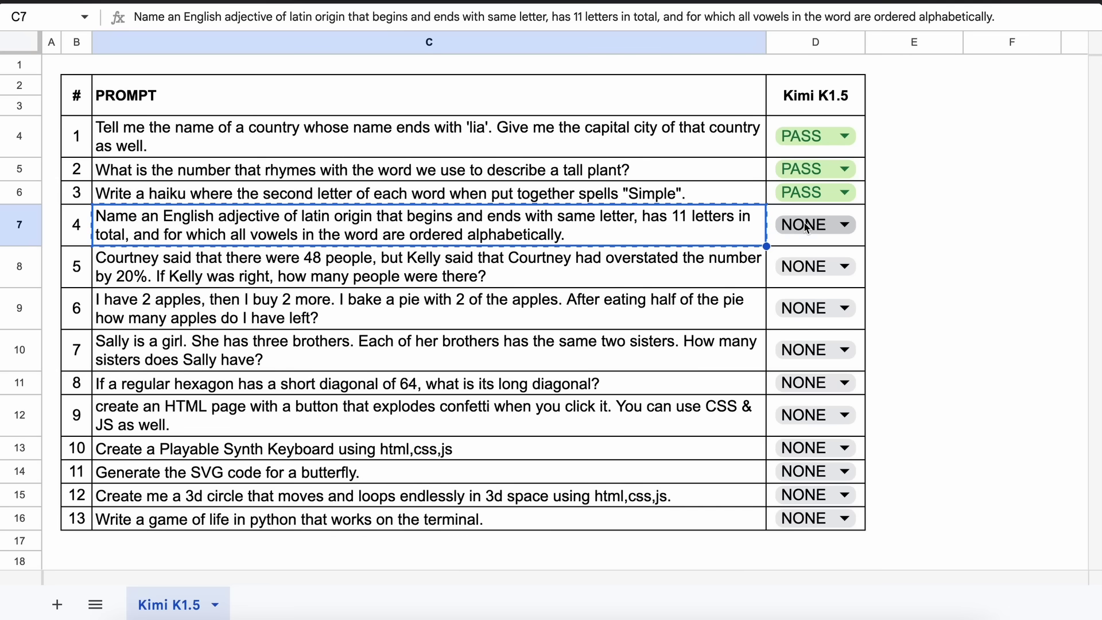
{"action": "left_click", "coordinate": [808, 226]}
{"action": "left_click", "coordinate": [798, 253]}
{"action": "left_click", "coordinate": [108, 267]}
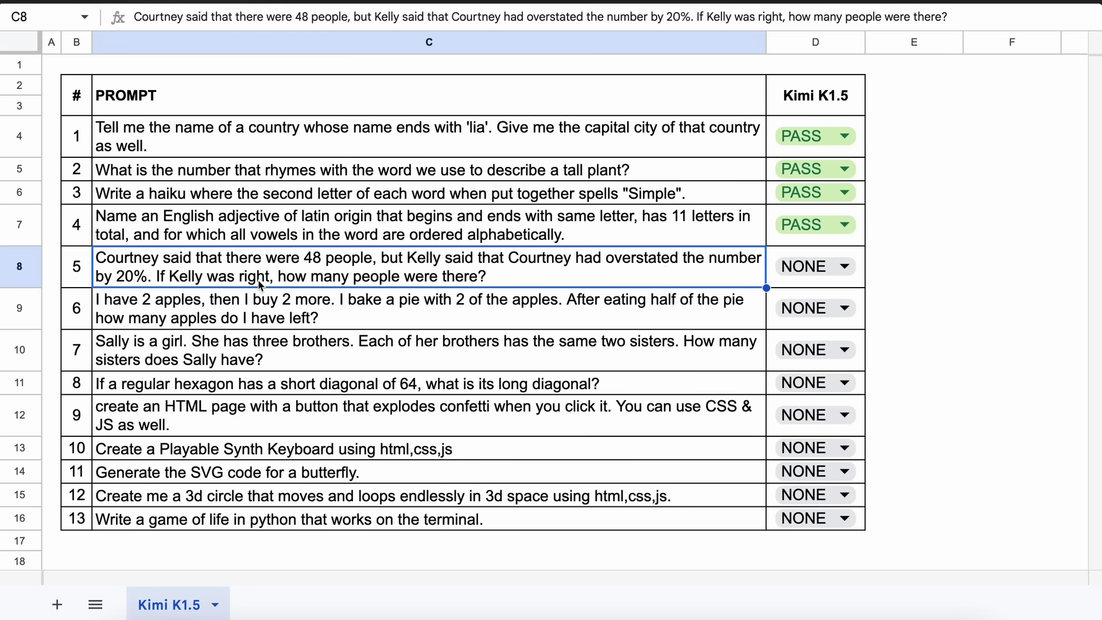
Copy prompt 5 into Kimi and mark it PASS in D8.
{"action": "key", "text": "ctrl+c"}
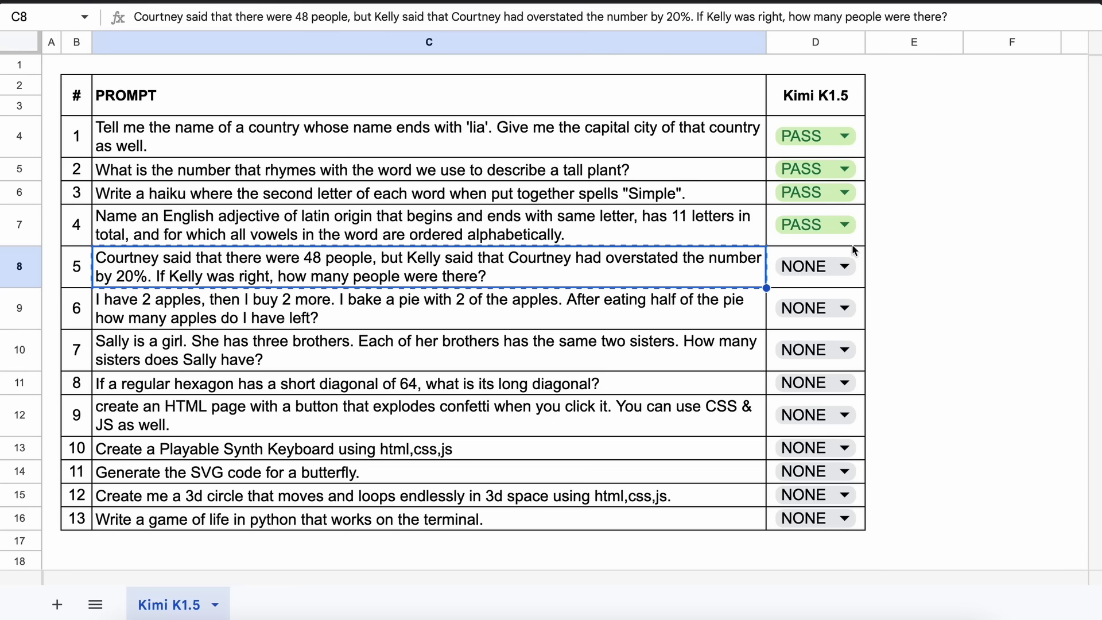
{"action": "left_click", "coordinate": [804, 267]}
{"action": "left_click", "coordinate": [837, 304]}
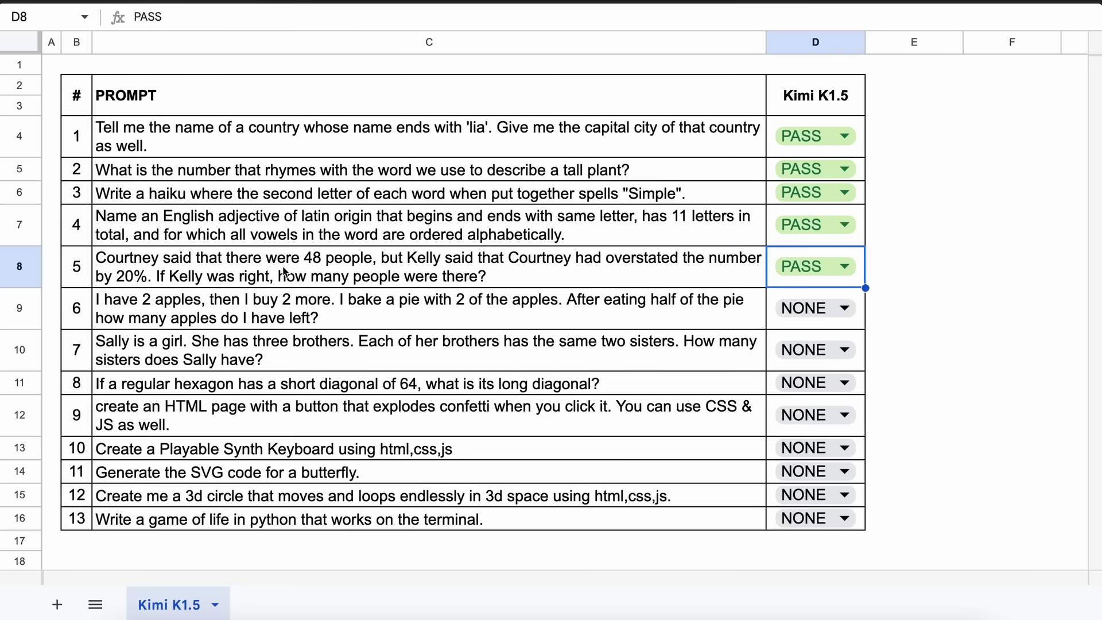
Test the apples prompt from C9, answered with 3 apples, and mark it PASS.
{"action": "left_click", "coordinate": [101, 307]}
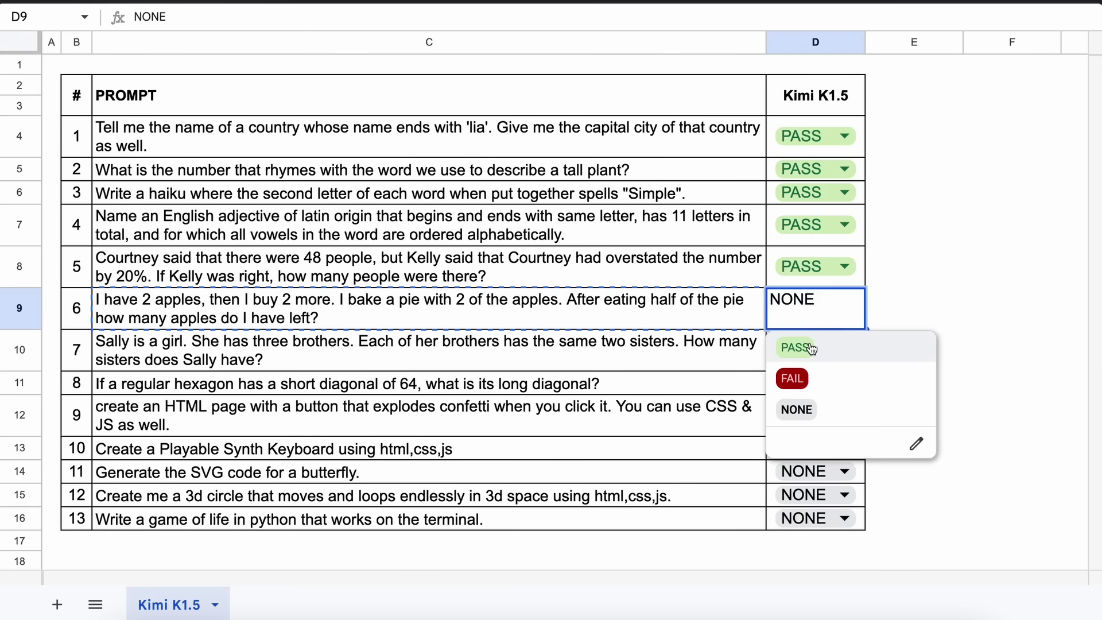
{"action": "left_click", "coordinate": [804, 346]}
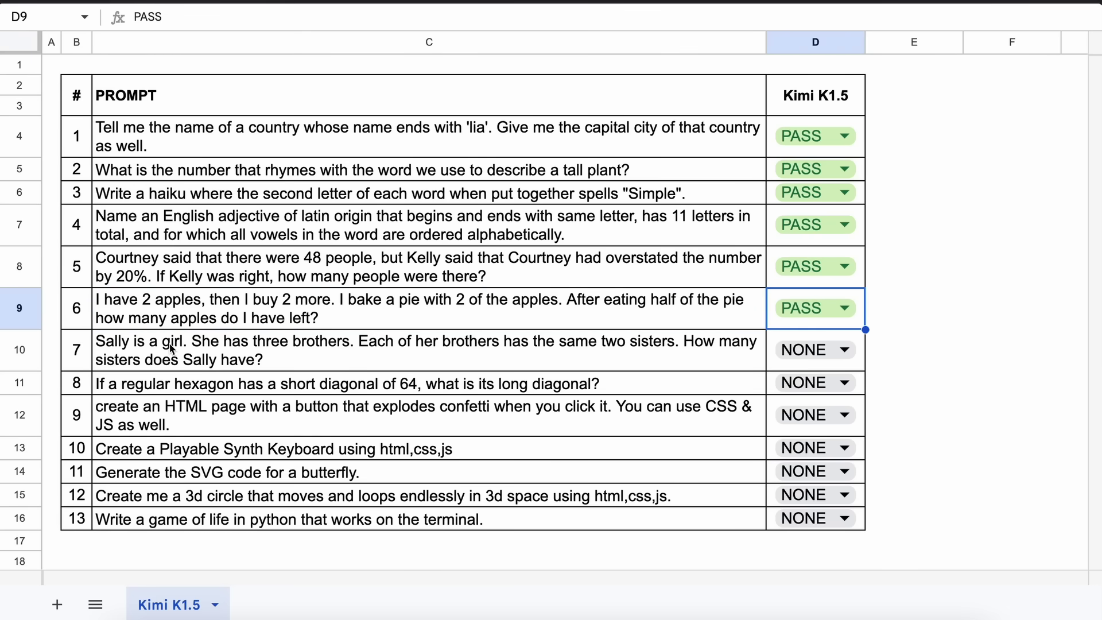
{"action": "left_click", "coordinate": [92, 348]}
Test the Sally prompt, confirm Kimi's answer of 1 sister, and mark D10 PASS.
{"action": "left_click", "coordinate": [106, 350]}
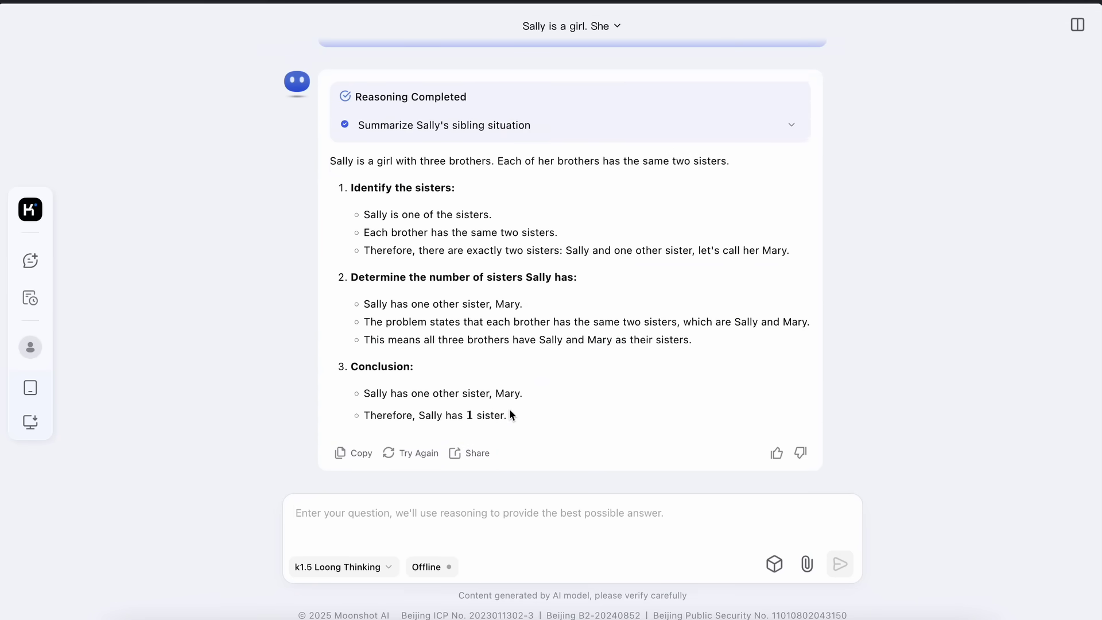
{"action": "left_click_drag", "start_coordinate": [508, 409], "coordinate": [390, 414]}
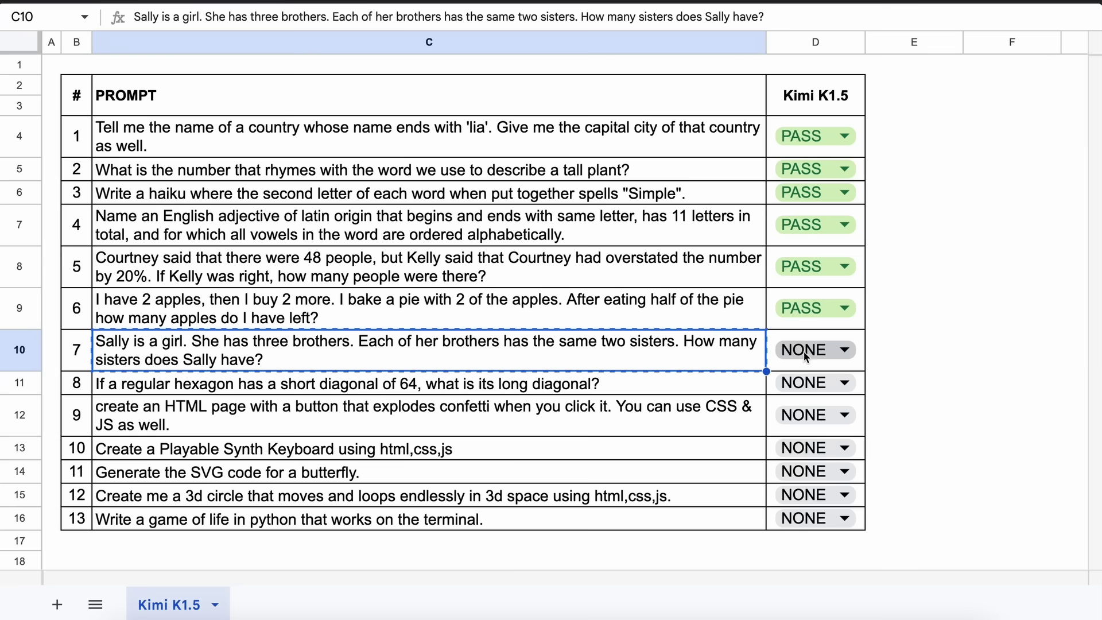
{"action": "left_click", "coordinate": [804, 351]}
{"action": "left_click", "coordinate": [794, 389]}
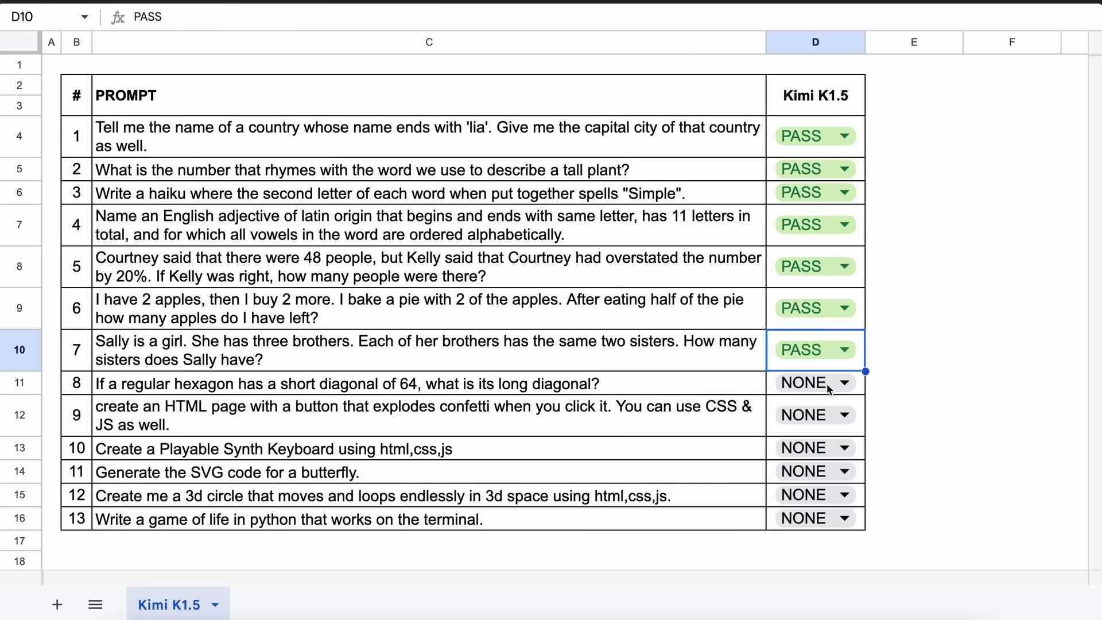
Test the hexagon prompt from C11 and mark prompt 8 PASS in D11.
{"action": "left_click", "coordinate": [99, 394]}
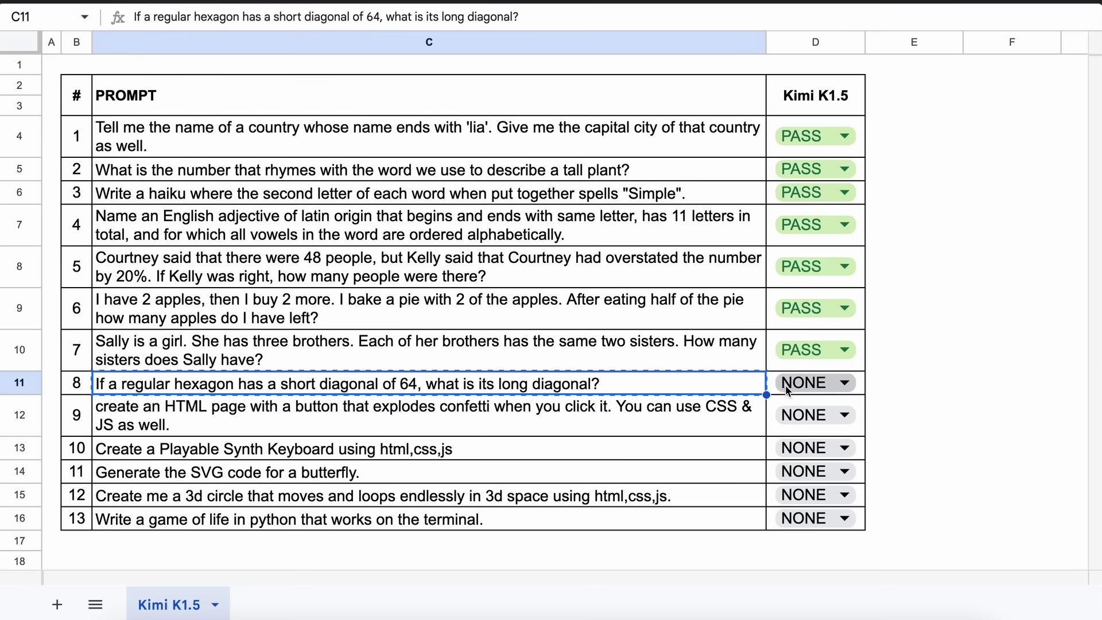
{"action": "left_click", "coordinate": [787, 385]}
{"action": "left_click", "coordinate": [808, 414]}
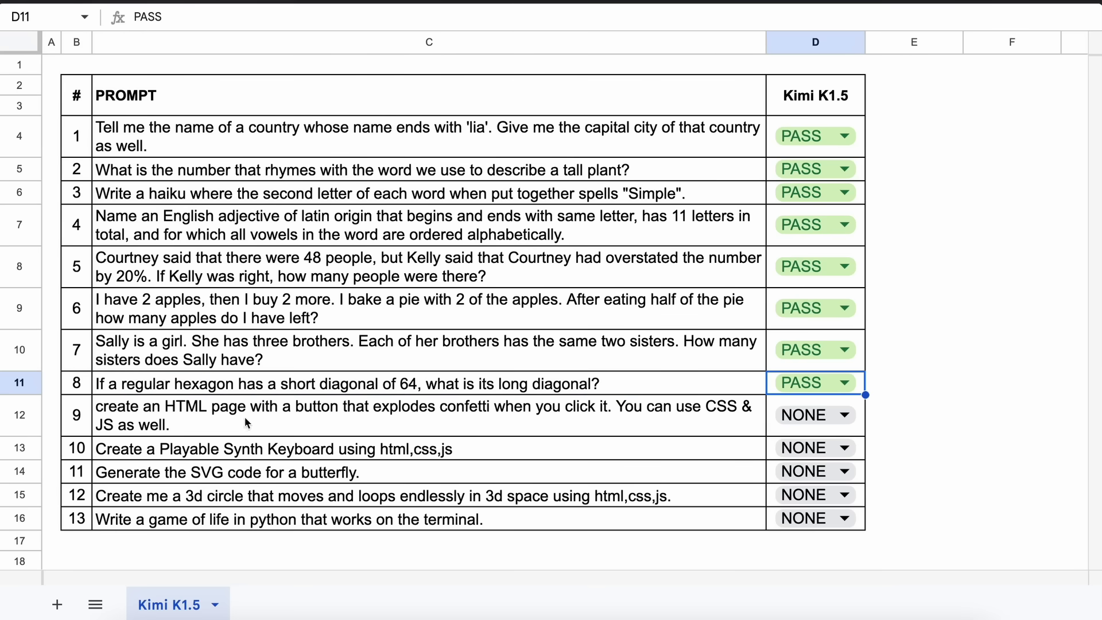
{"action": "left_click", "coordinate": [100, 415]}
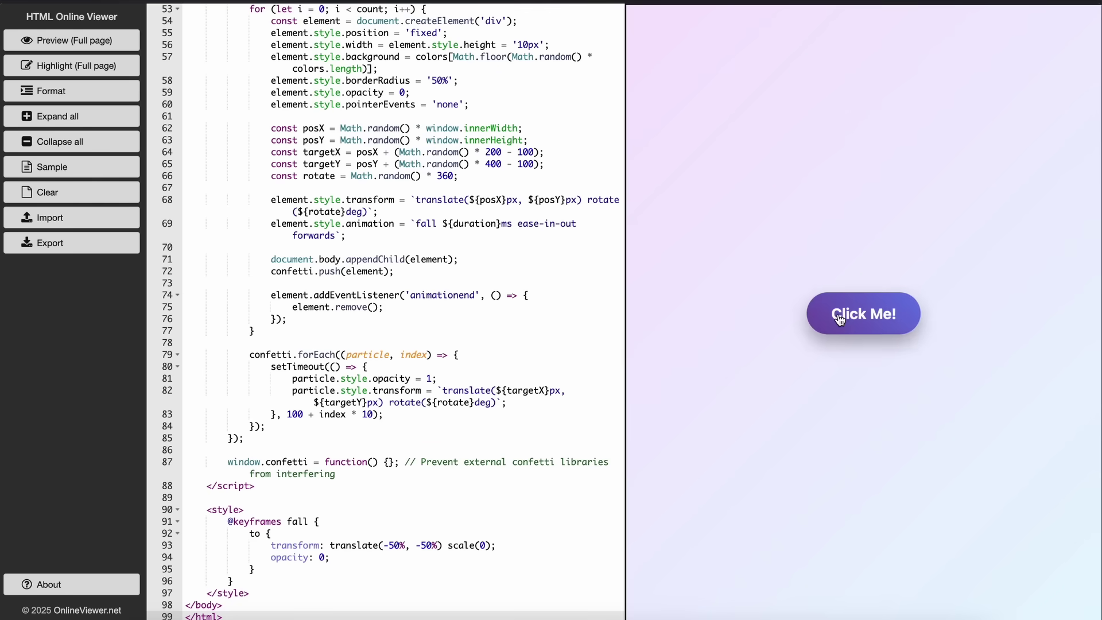
Try the confetti page's Click Me! button and mark prompt 9 PASS in D12.
{"action": "left_click", "coordinate": [840, 319]}
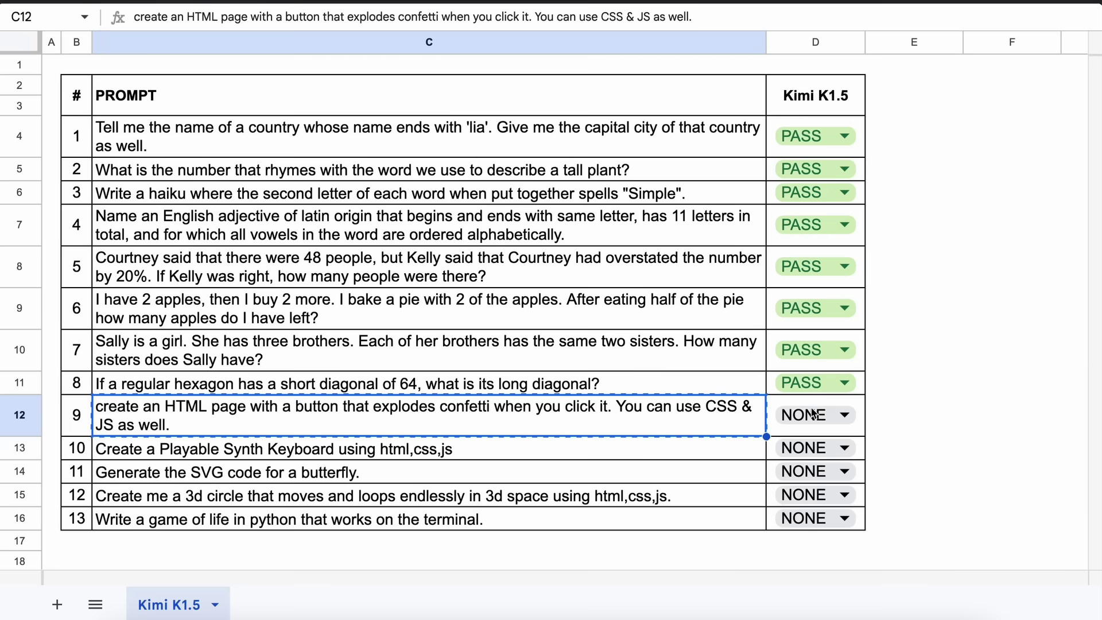
{"action": "double_click", "coordinate": [813, 408]}
{"action": "left_click", "coordinate": [833, 447]}
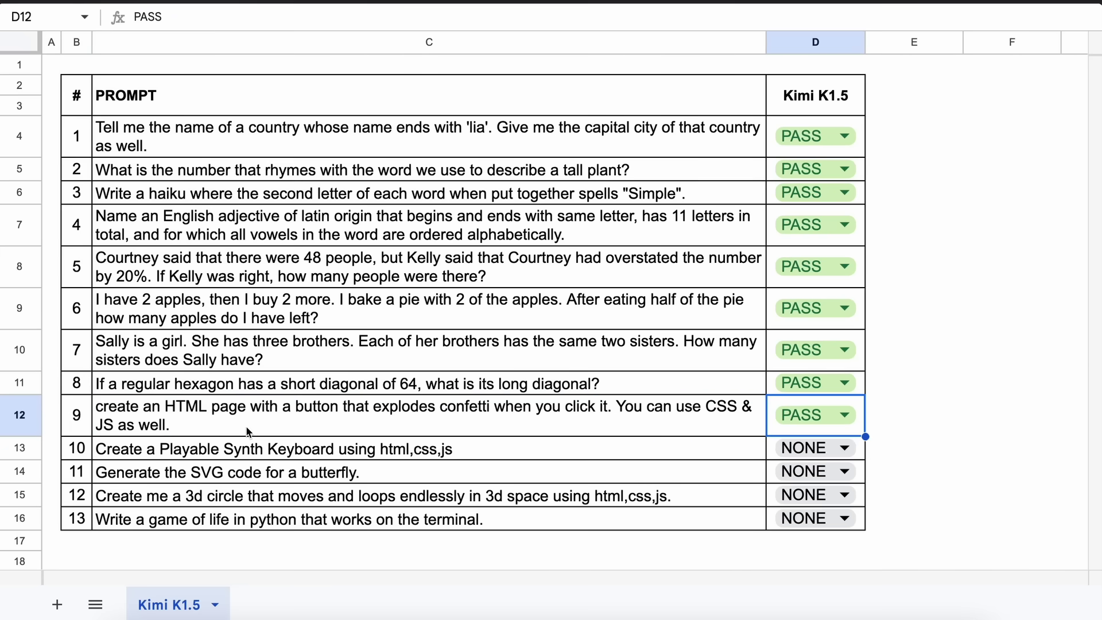
Test the synth keyboard prompt from C13 and mark prompt 10 FAIL in D13.
{"action": "left_click", "coordinate": [99, 458]}
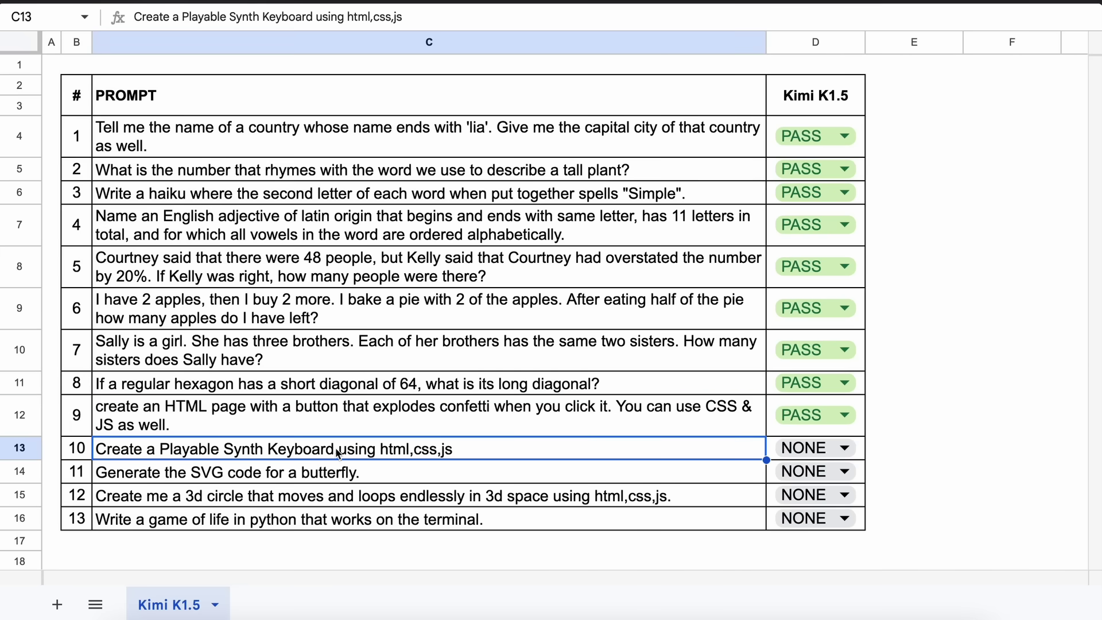
{"action": "key", "text": "ctrl+c"}
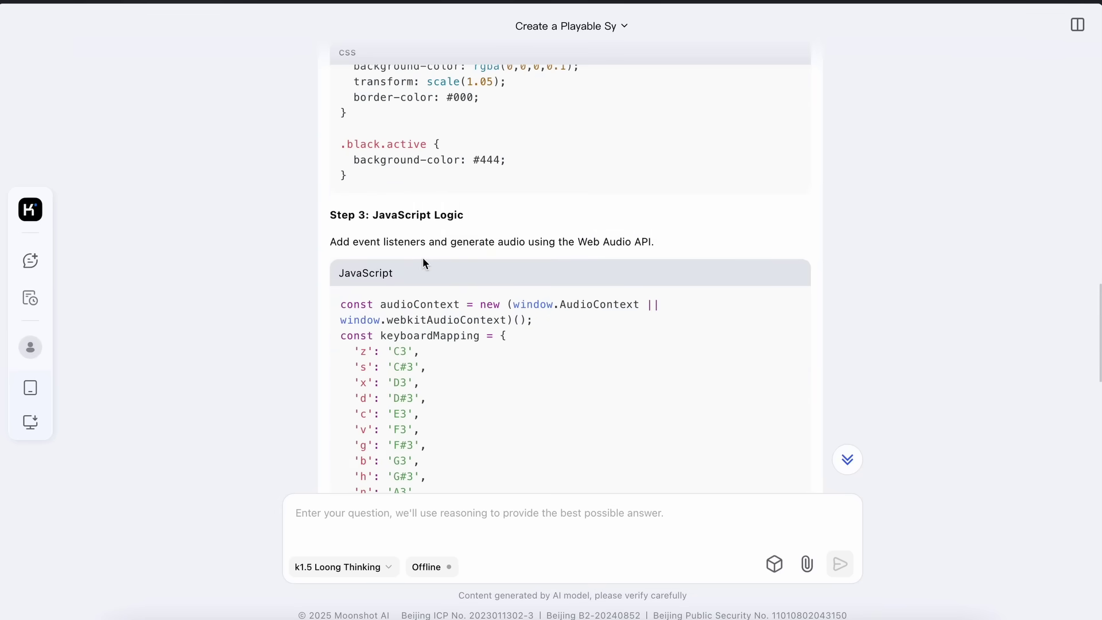
{"action": "scroll", "coordinate": [422, 261], "scroll_direction": "up", "scroll_amount": 10}
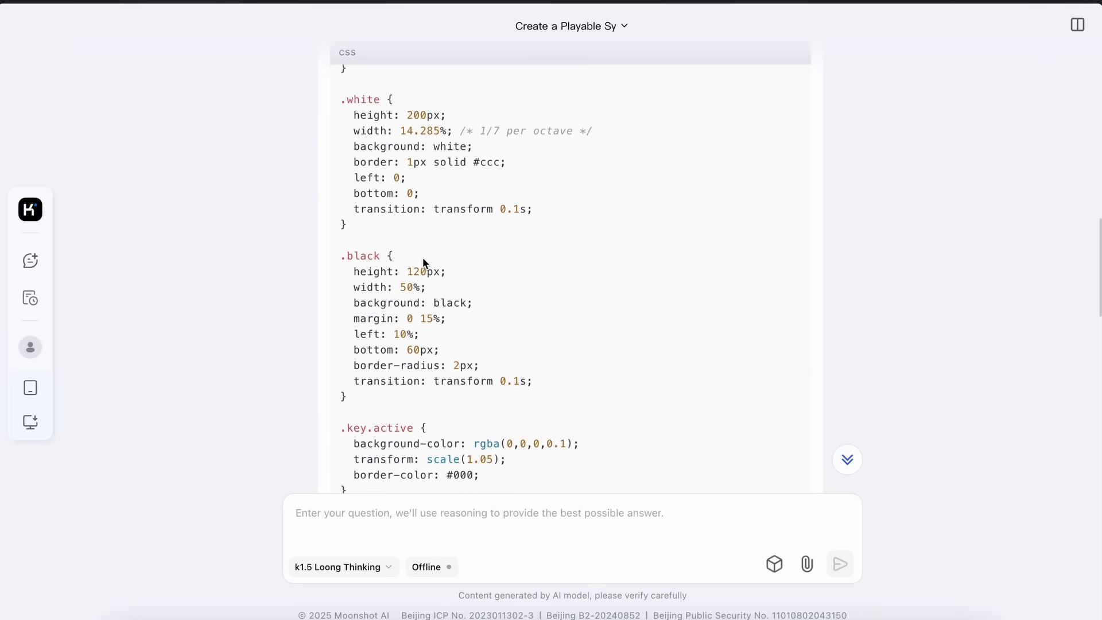
{"action": "scroll", "coordinate": [422, 258], "scroll_direction": "up", "scroll_amount": 15}
{"action": "scroll", "coordinate": [473, 277], "scroll_direction": "down", "scroll_amount": 15}
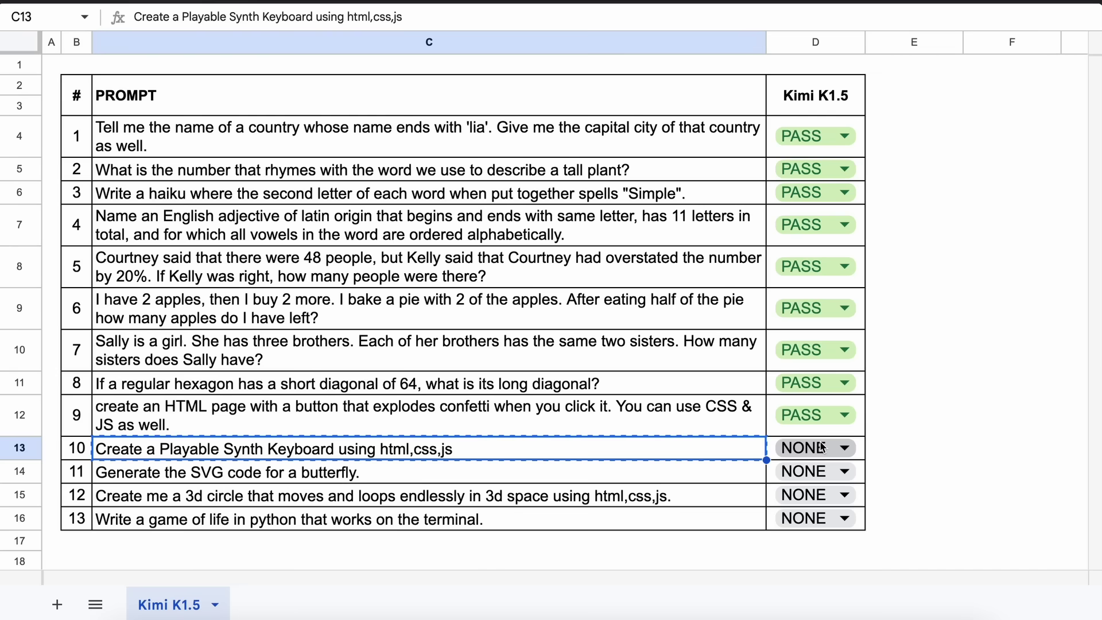
{"action": "left_click", "coordinate": [845, 447]}
{"action": "left_click", "coordinate": [725, 386]}
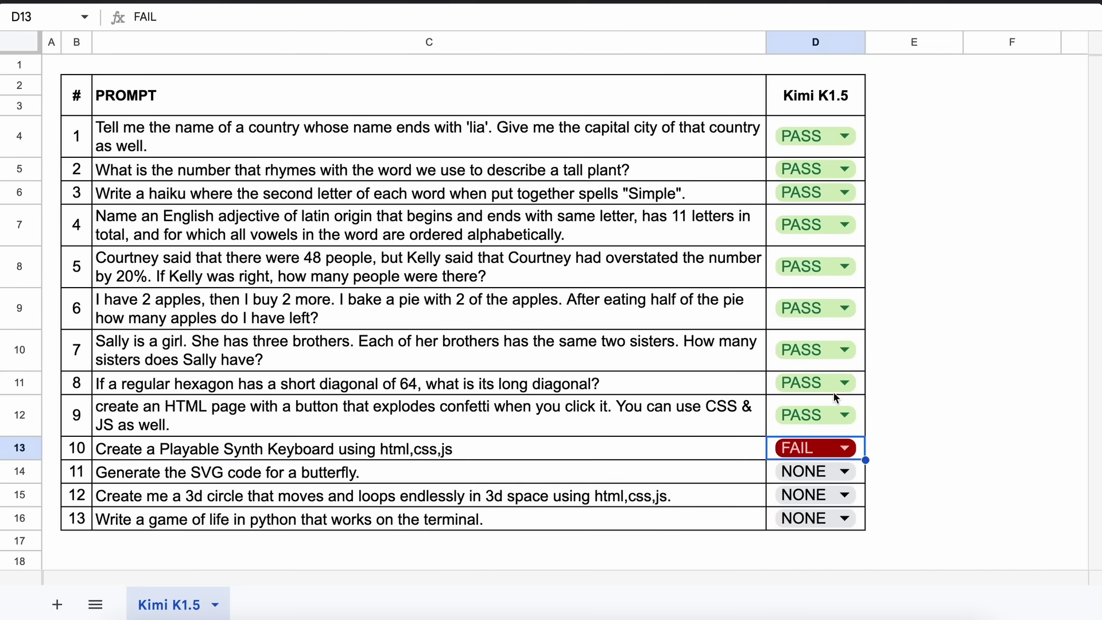
{"action": "left_click", "coordinate": [206, 477]}
{"action": "key", "text": "ctrl+c"}
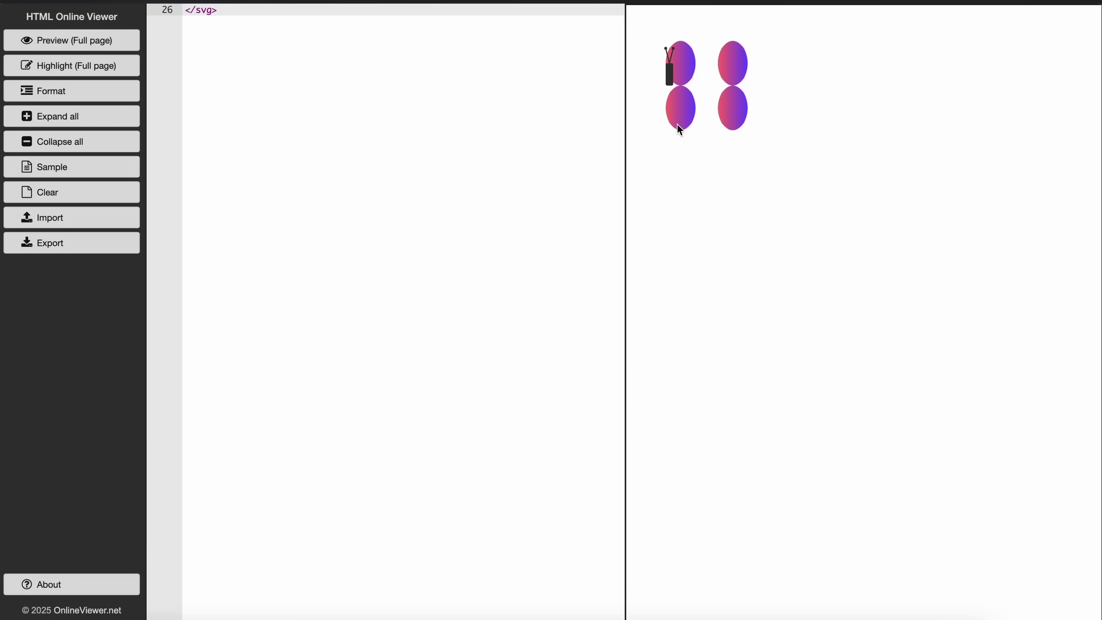
Mark butterfly prompt 11 FAIL in D14, then test the 3D circle prompt from C15.
{"action": "left_click", "coordinate": [816, 471]}
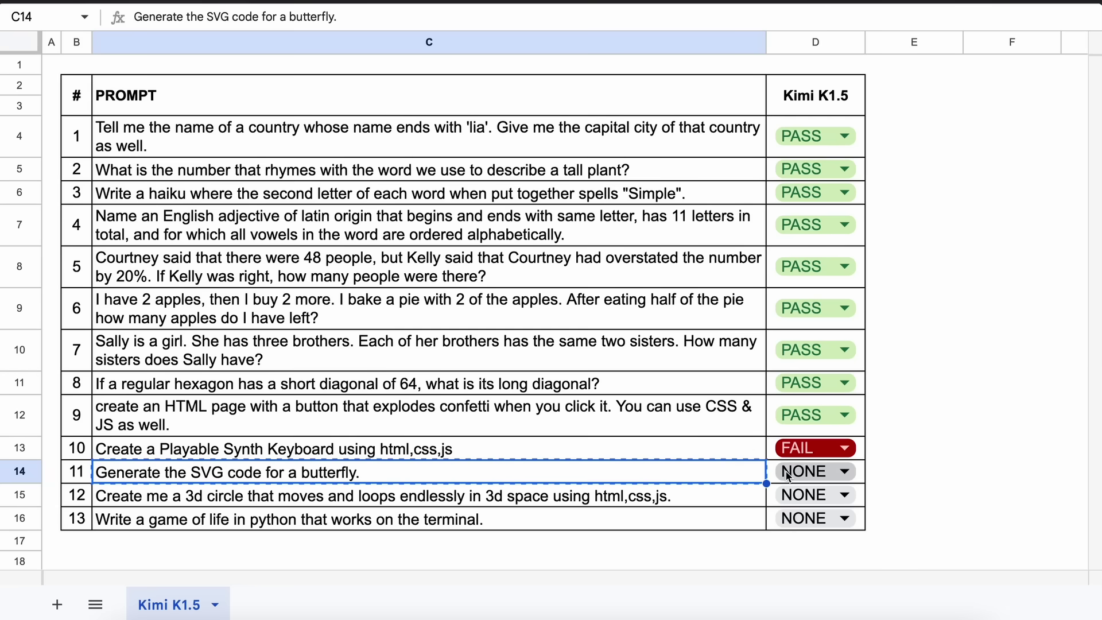
{"action": "left_click", "coordinate": [825, 414]}
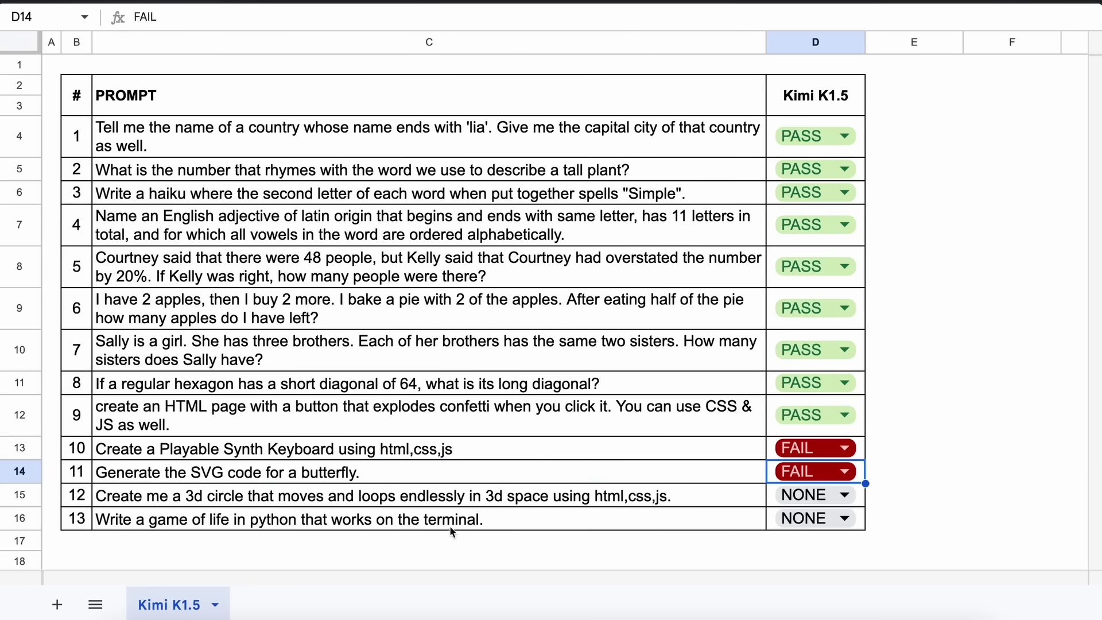
{"action": "left_click", "coordinate": [108, 501]}
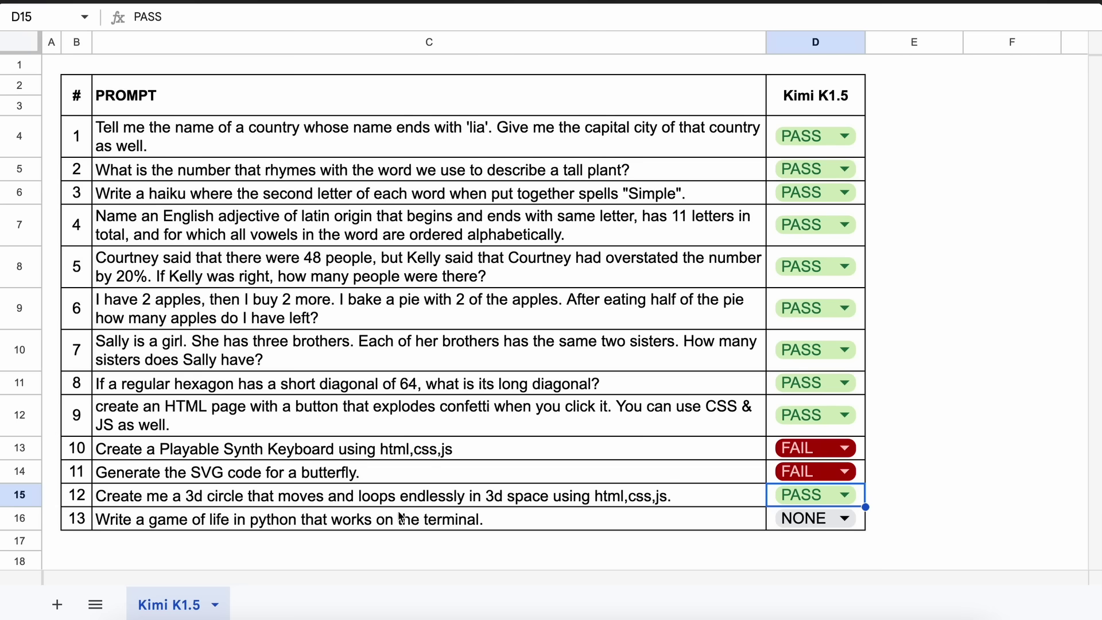
{"action": "left_click", "coordinate": [401, 520]}
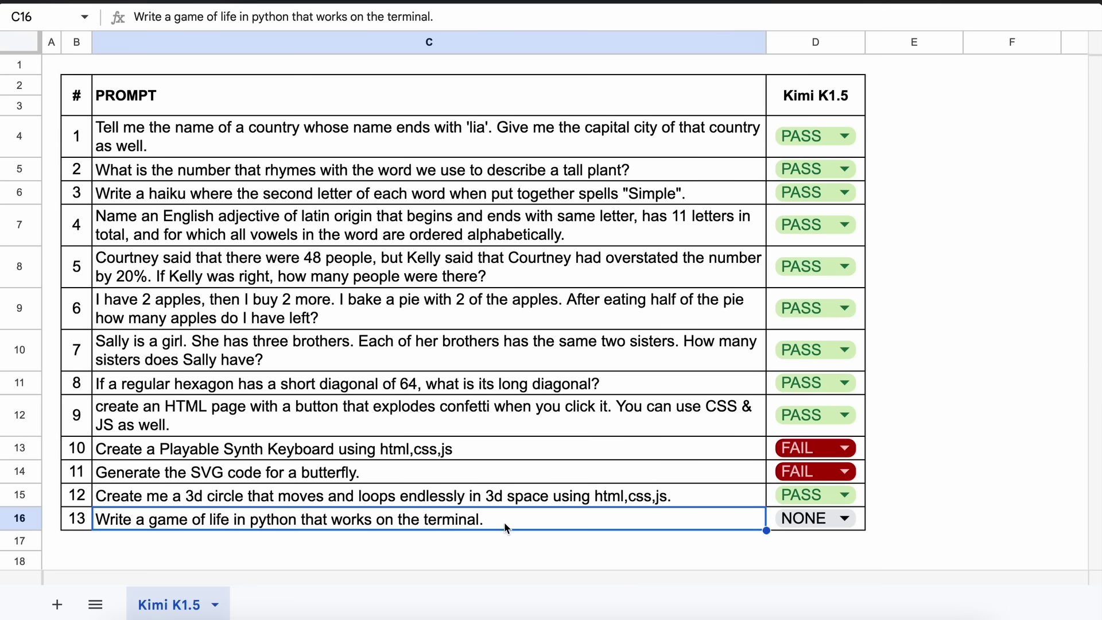
Copy the Game of Life prompt and run Kimi's Python answer with python3.
{"action": "key", "text": "ctrl+c"}
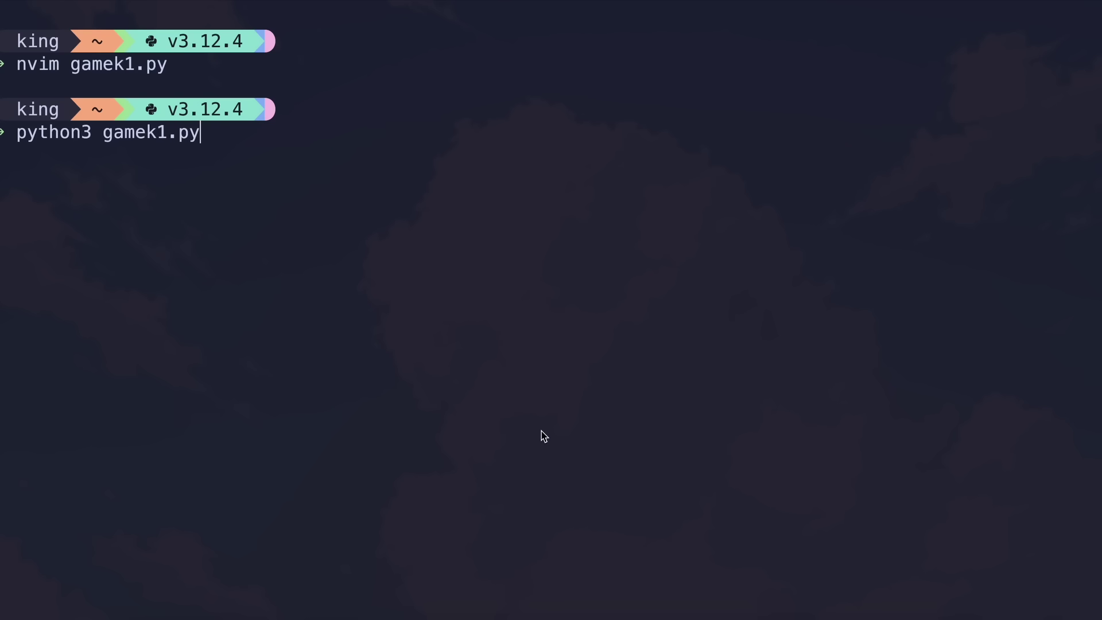
{"action": "key", "text": "Return"}
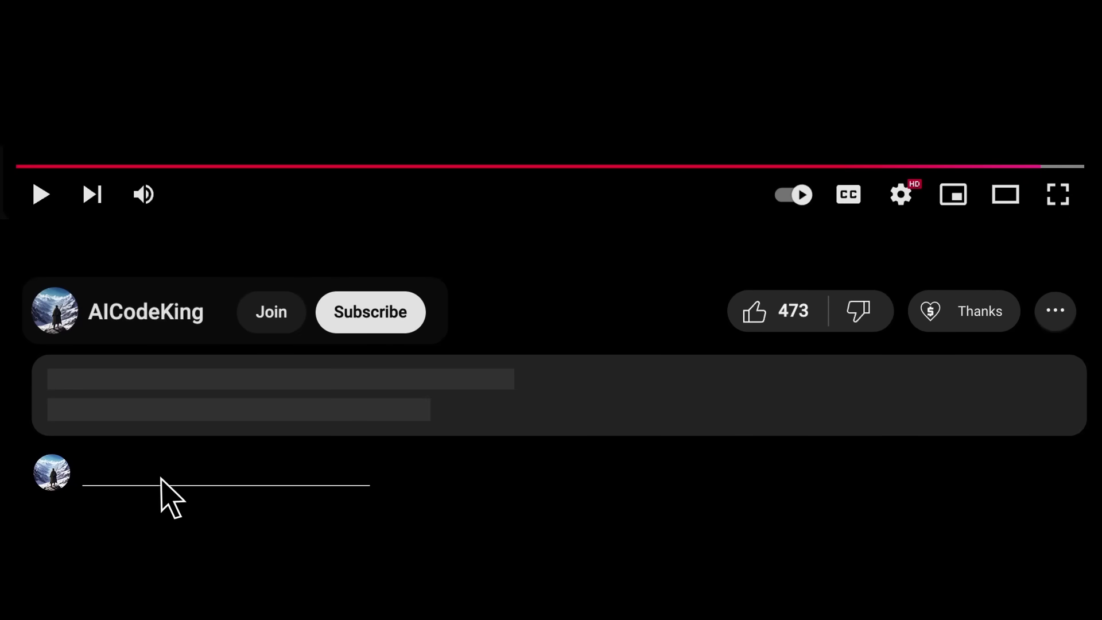
Subscribe to the channel, raise the Thanks tip to $10.00, and view its membership tiers ($4.99–$49.99/month).
{"action": "left_click", "coordinate": [395, 319]}
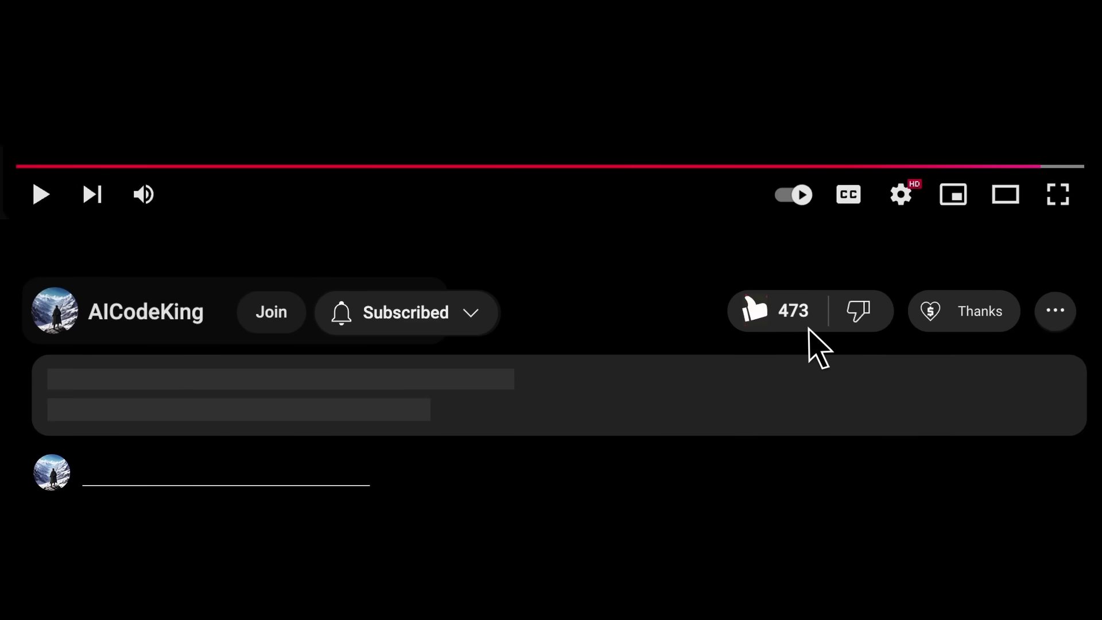
{"action": "left_click", "coordinate": [969, 323]}
{"action": "left_click_drag", "start_coordinate": [285, 371], "coordinate": [391, 371]}
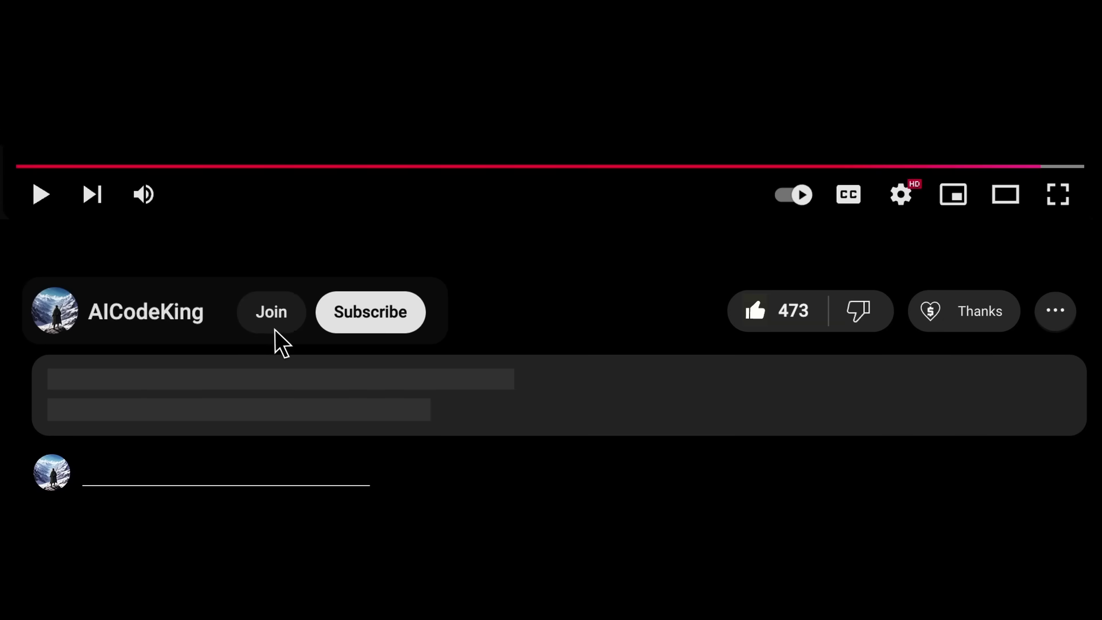
{"action": "left_click", "coordinate": [274, 328]}
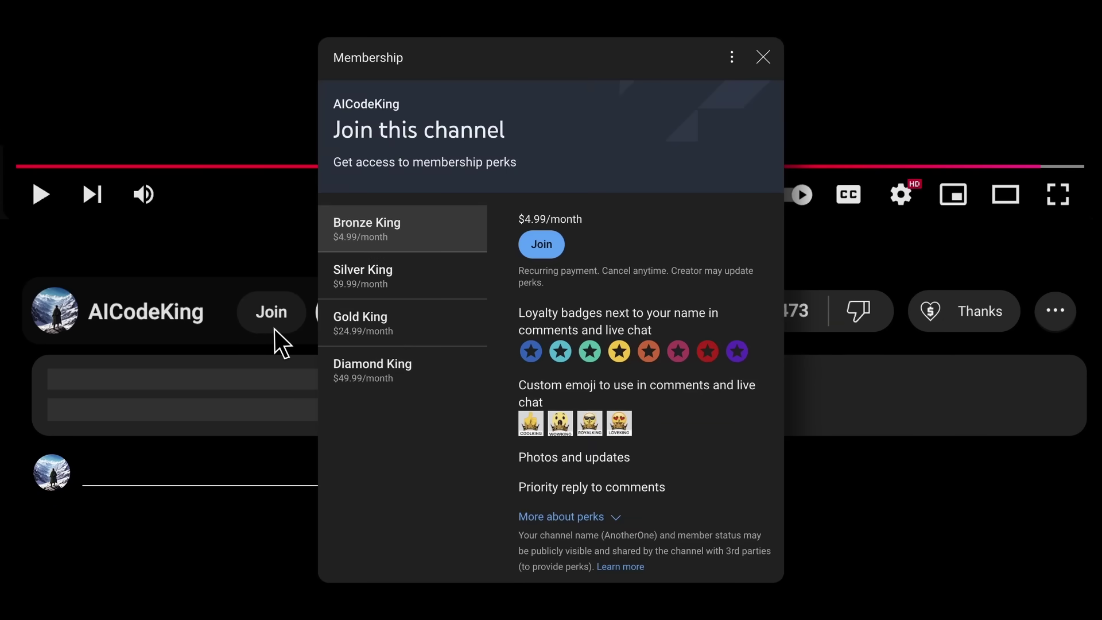